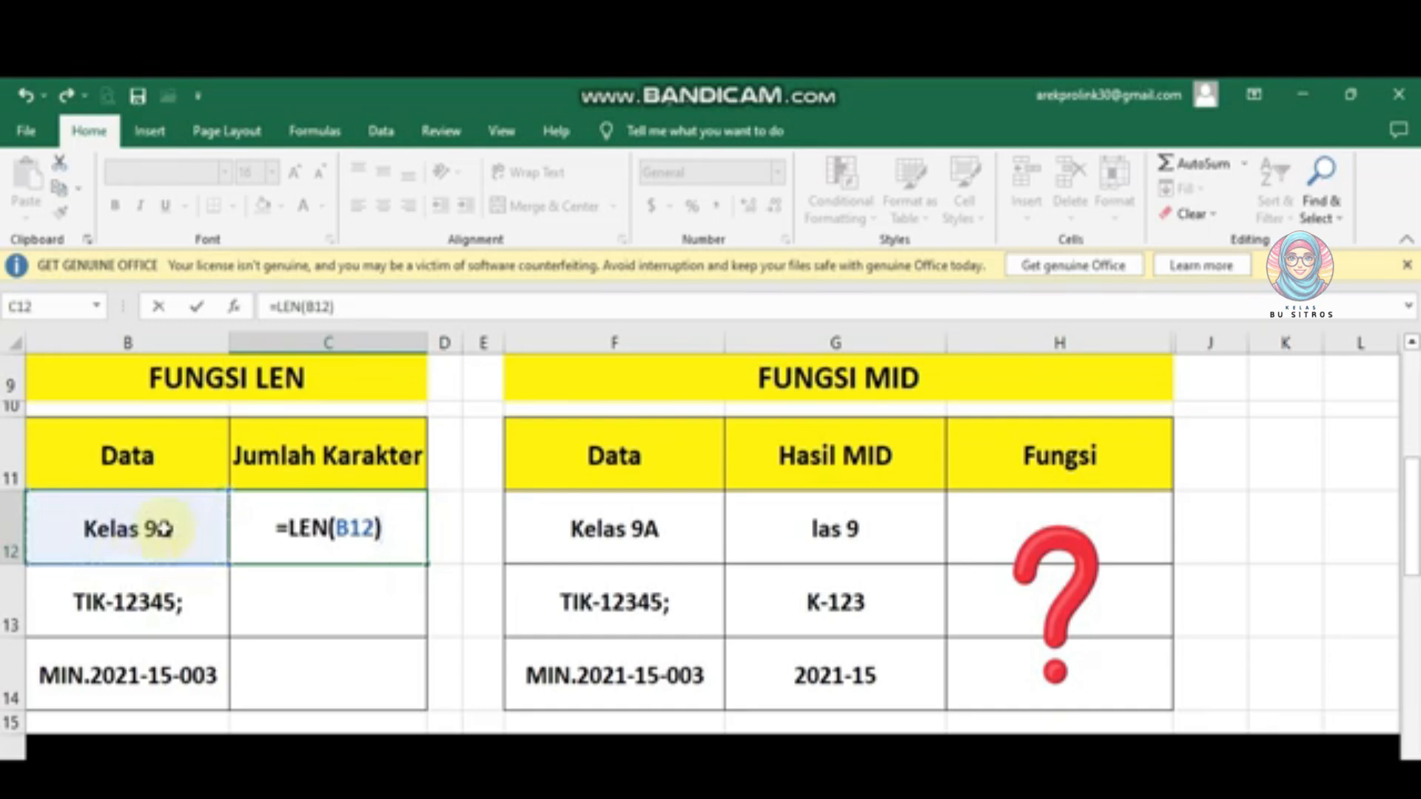
Complete =LEN(B12) in C12 and enter =LEN(B13) in C13 to count the characters of the first two data entries
{"action": "key", "text": "Return"}
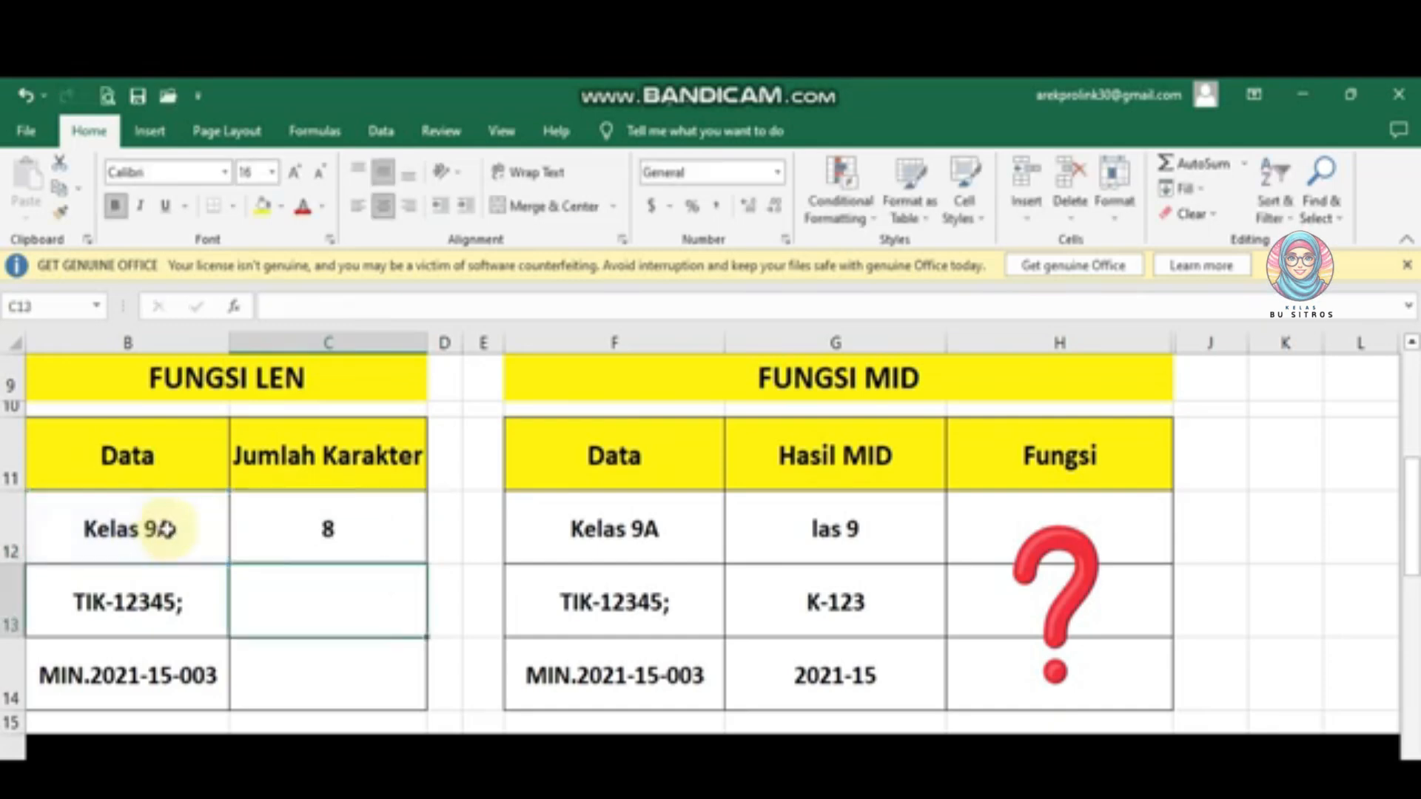
{"action": "left_click", "coordinate": [378, 540]}
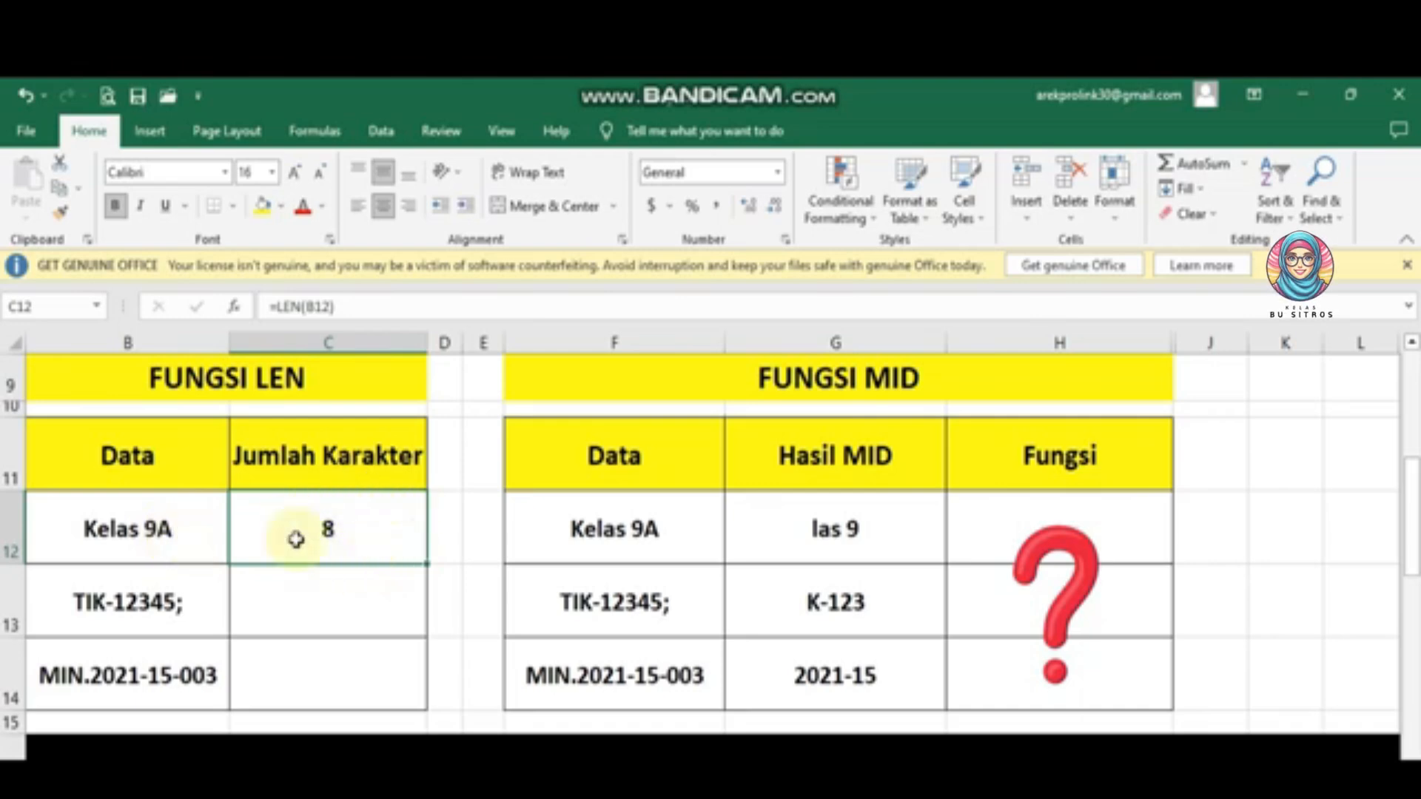
{"action": "left_click", "coordinate": [368, 588]}
{"action": "type", "text": "="}
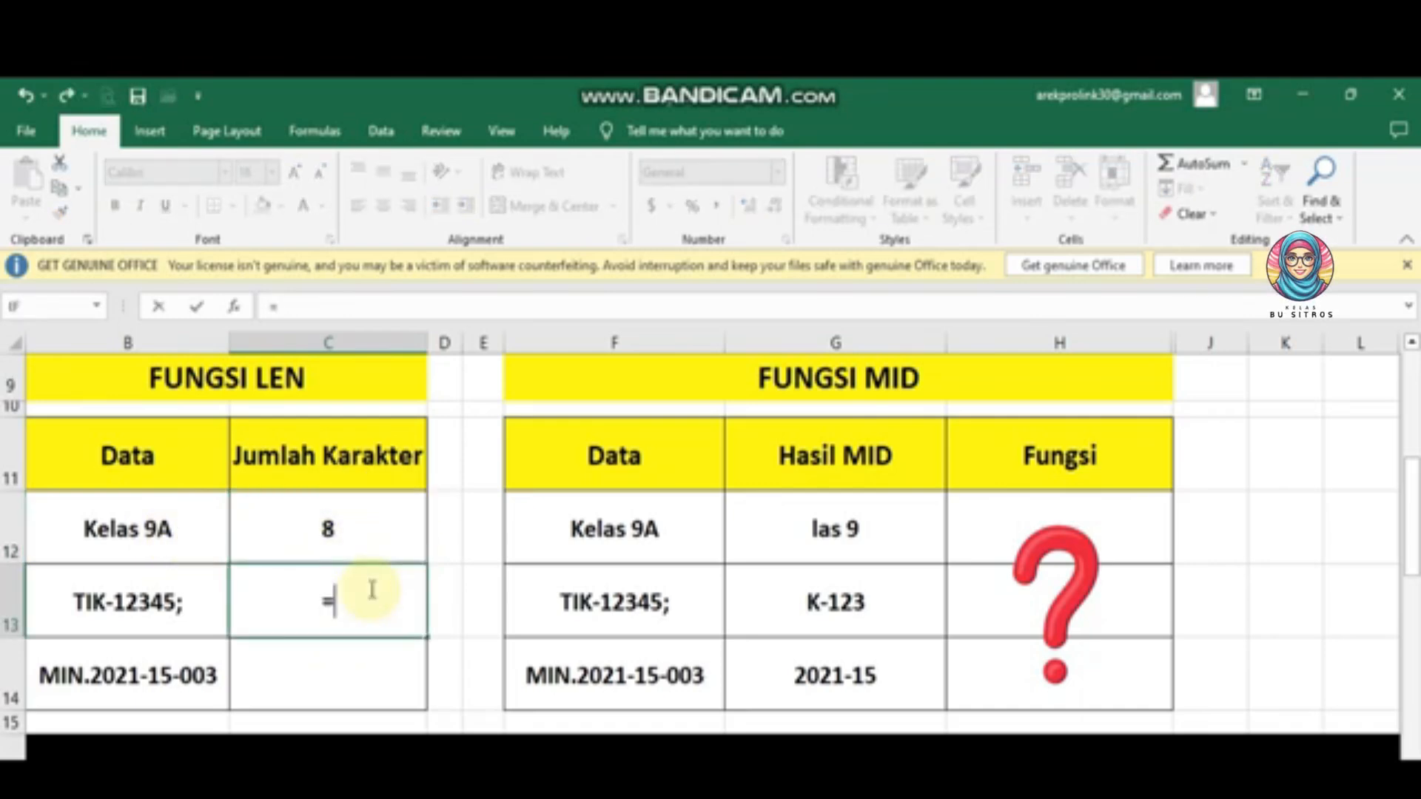
{"action": "type", "text": "LEN("}
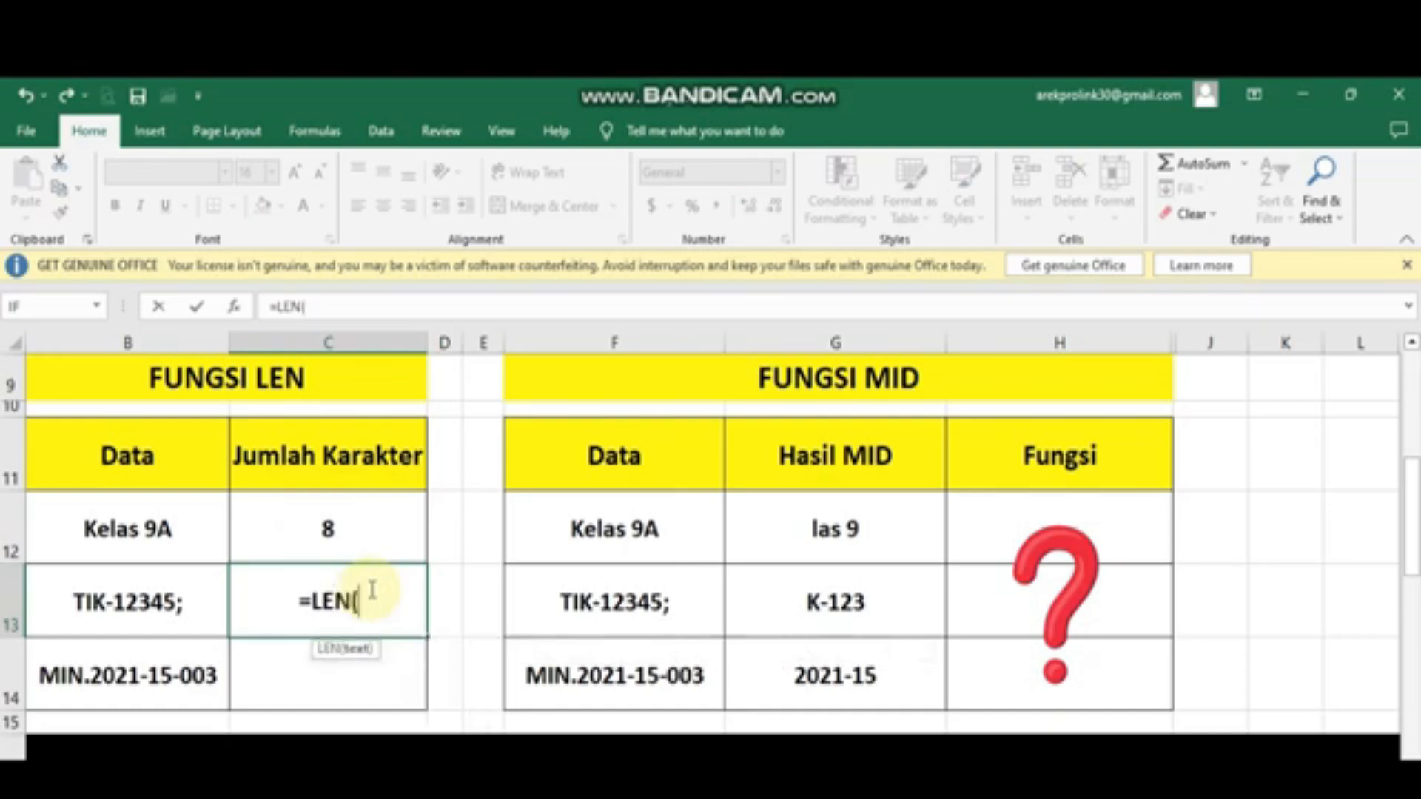
{"action": "left_click", "coordinate": [122, 603]}
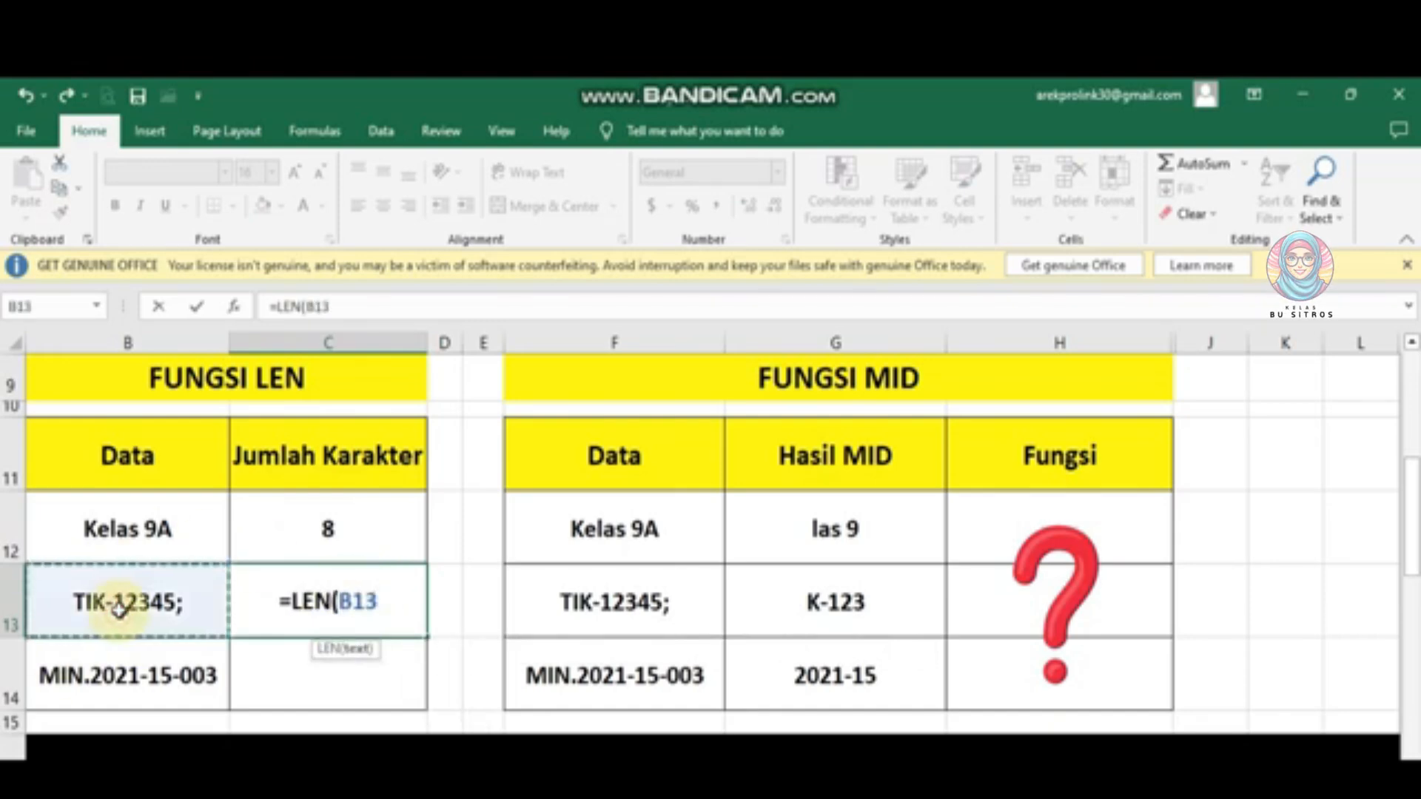
{"action": "type", "text": ")"}
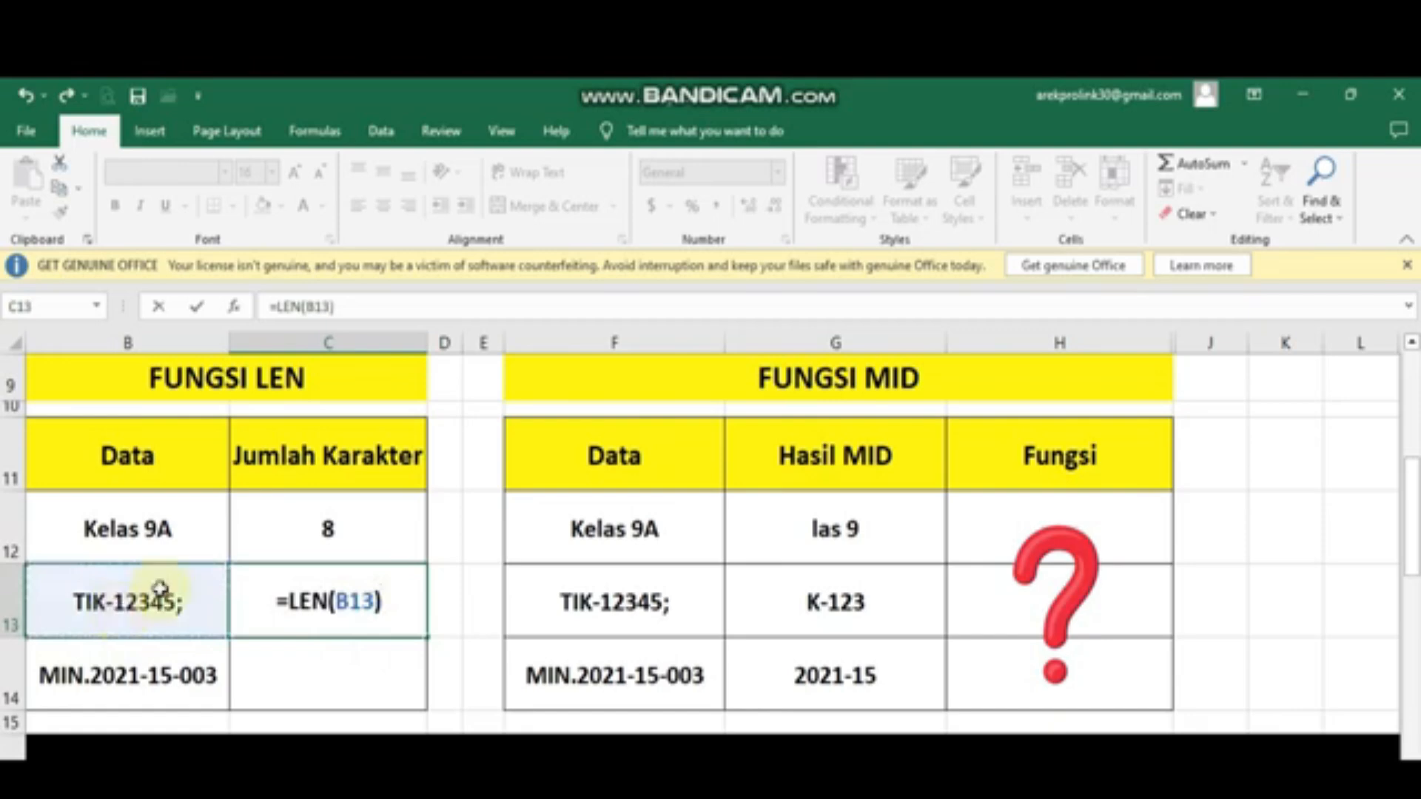
{"action": "key", "text": "Return"}
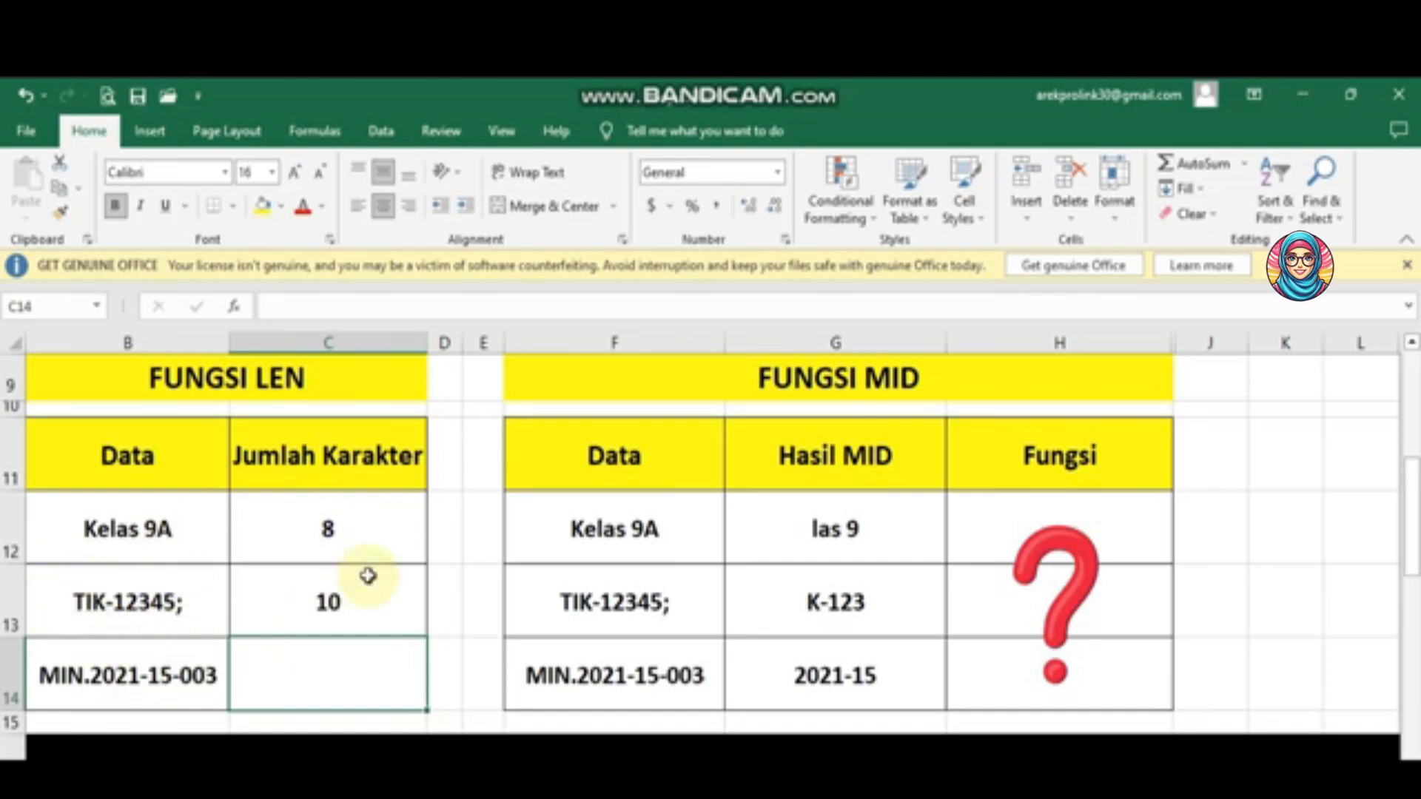
Enter =LEN(B14) in C14 to count the characters of the third data entry
{"action": "type", "text": "=LEN"}
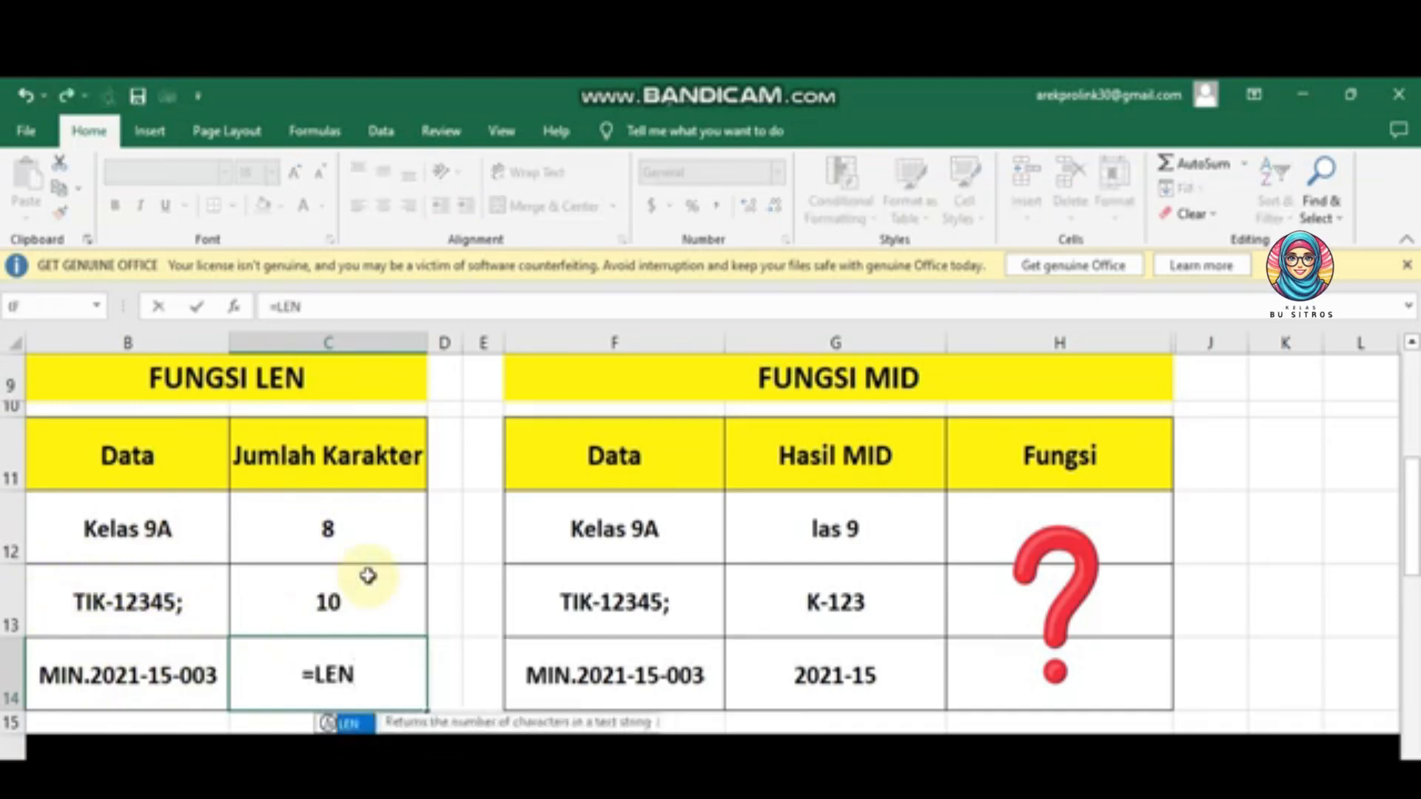
{"action": "type", "text": "("}
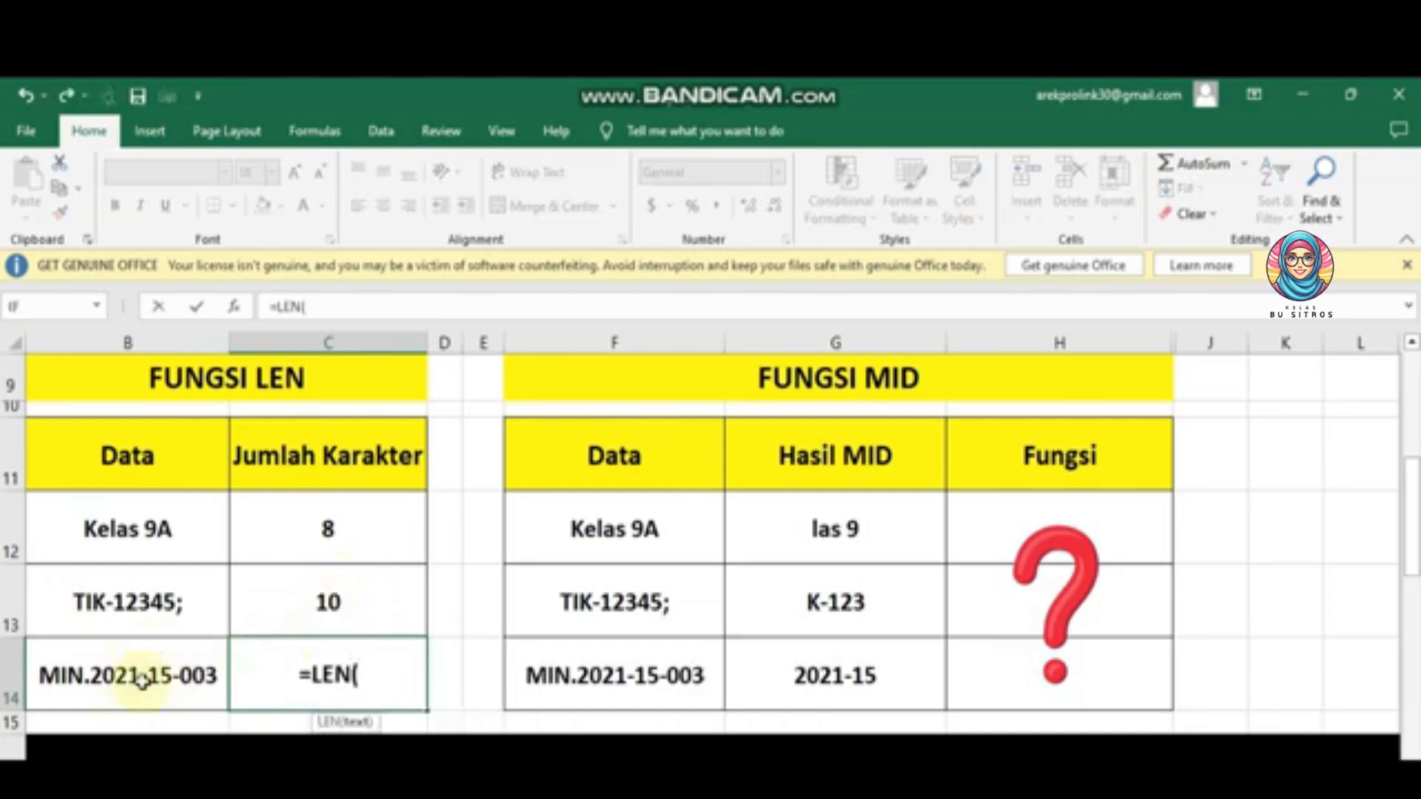
{"action": "left_click", "coordinate": [176, 670]}
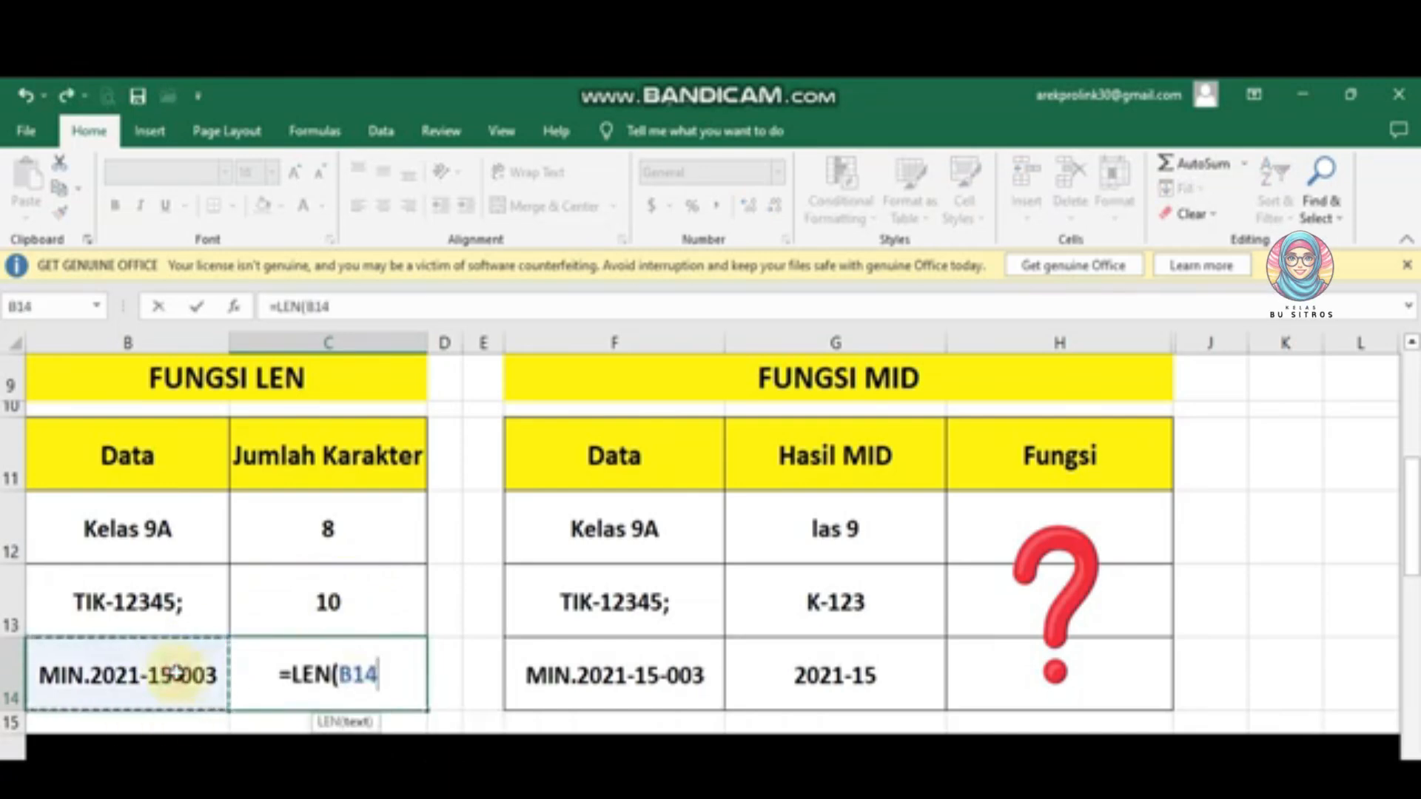
{"action": "type", "text": ")"}
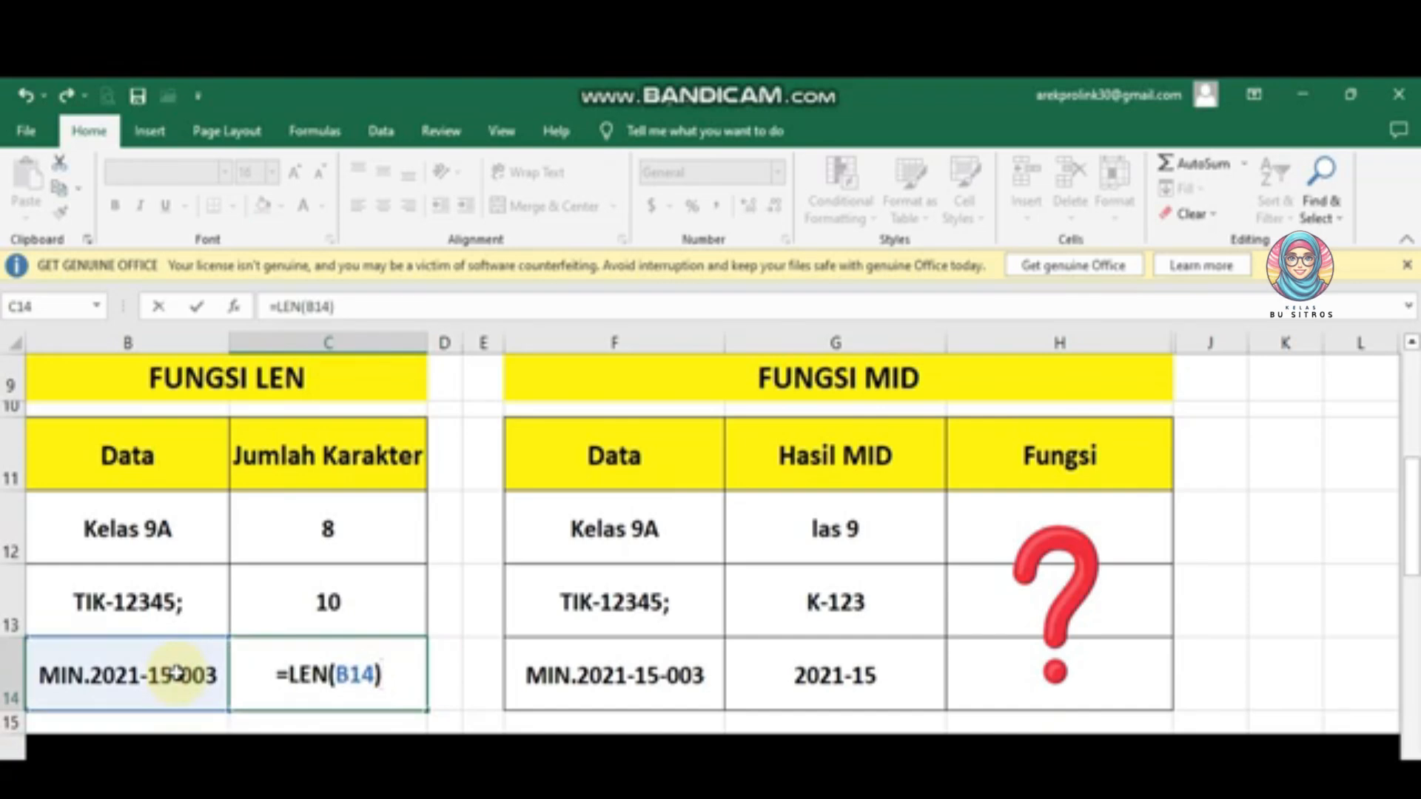
{"action": "key", "text": "Return"}
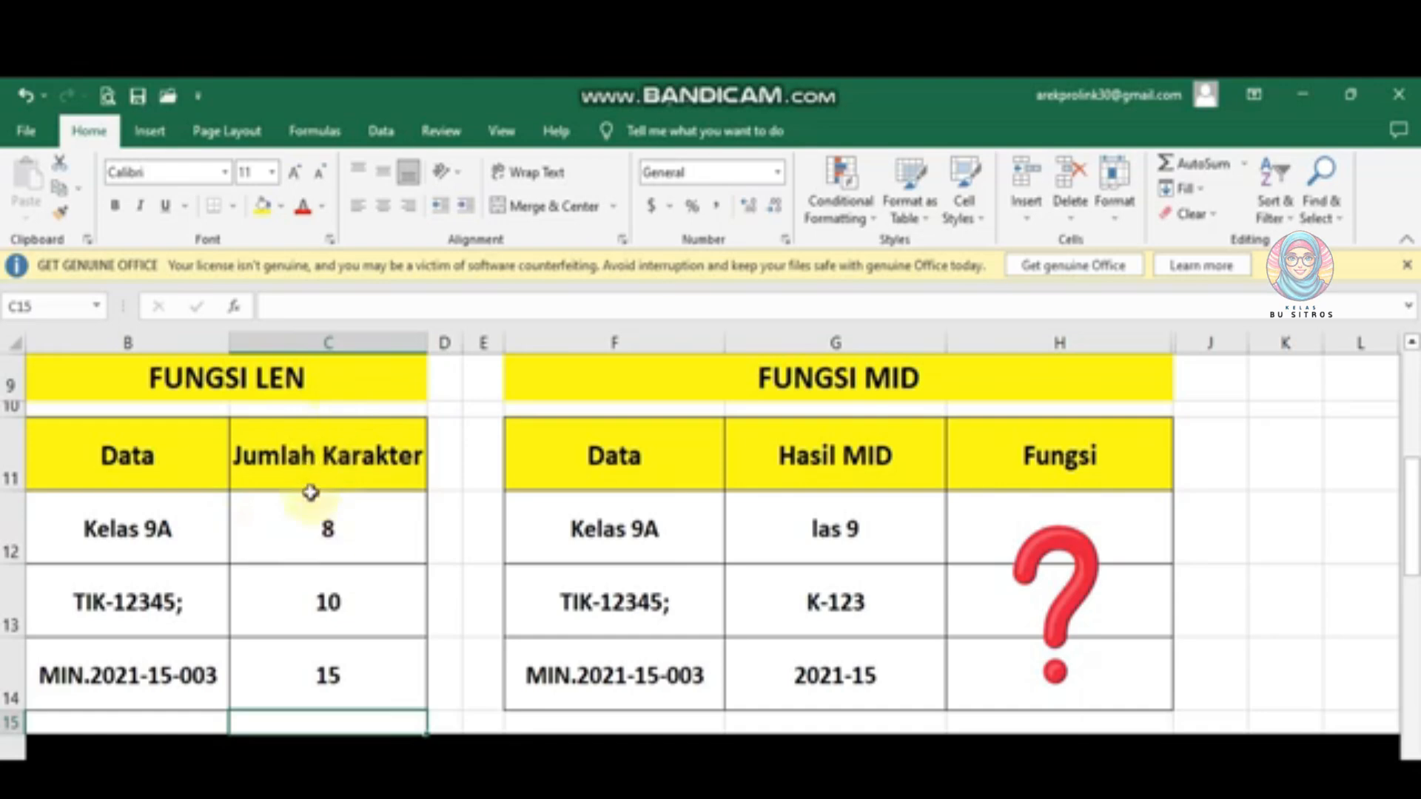
{"action": "left_click", "coordinate": [139, 530]}
{"action": "left_click", "coordinate": [153, 605]}
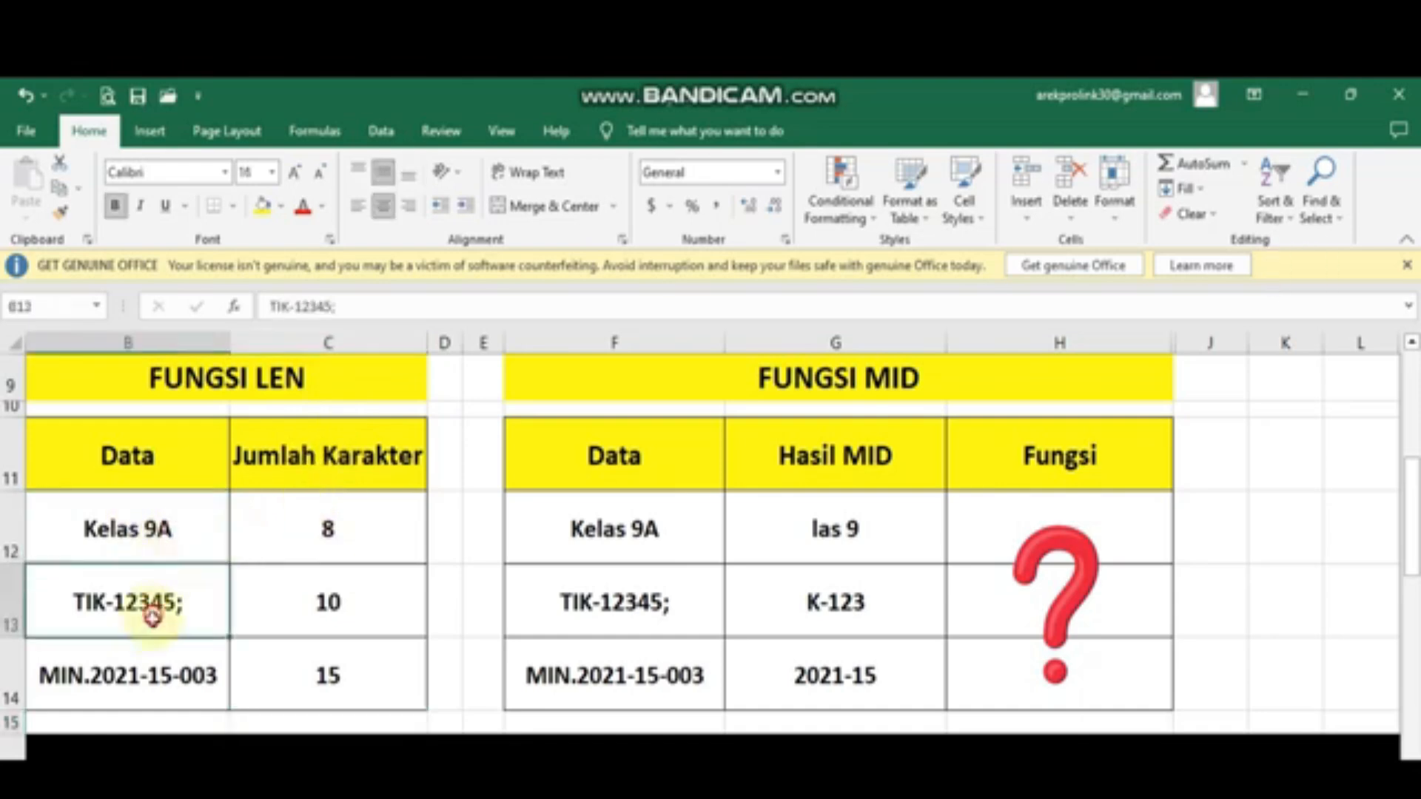
{"action": "left_click", "coordinate": [168, 687]}
{"action": "left_click", "coordinate": [196, 605]}
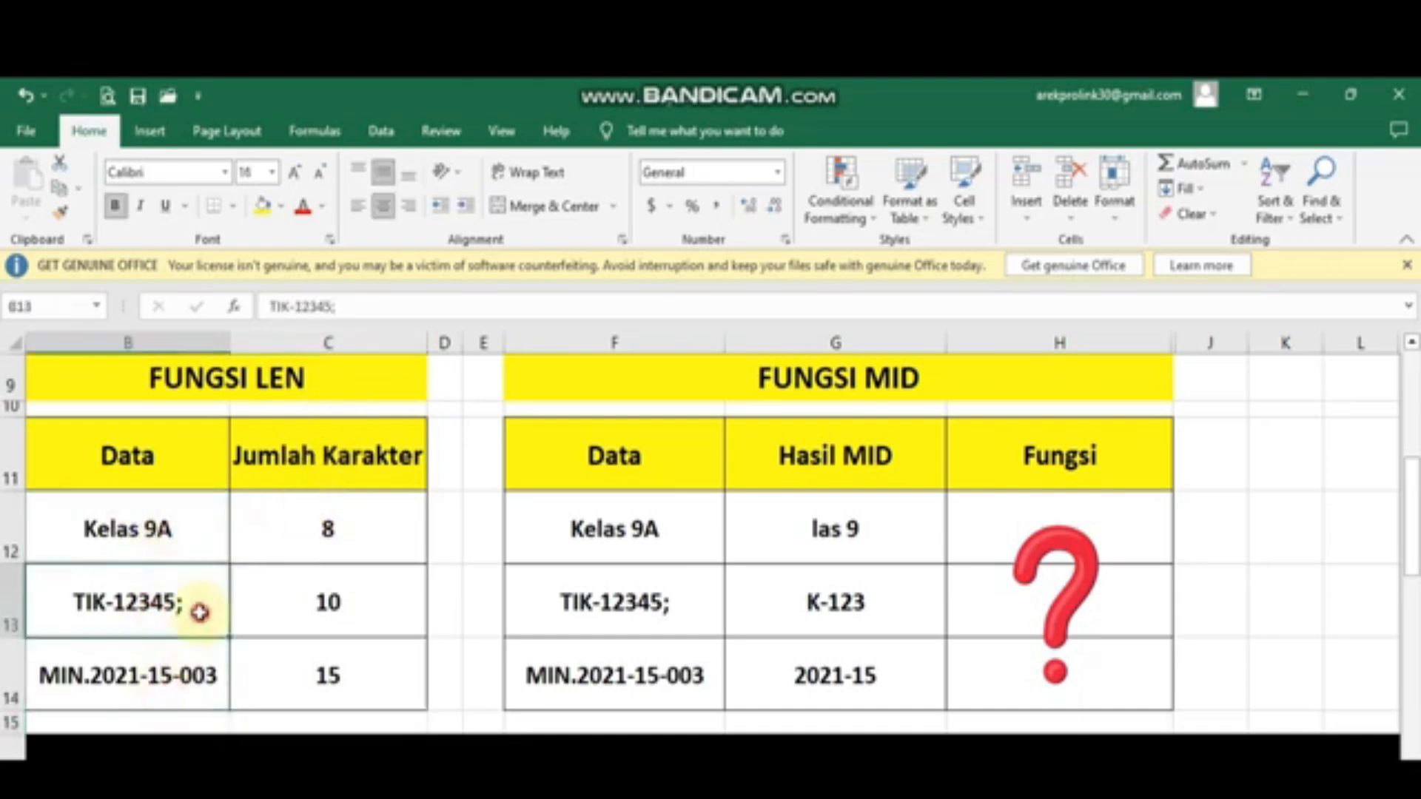
{"action": "left_click", "coordinate": [208, 537]}
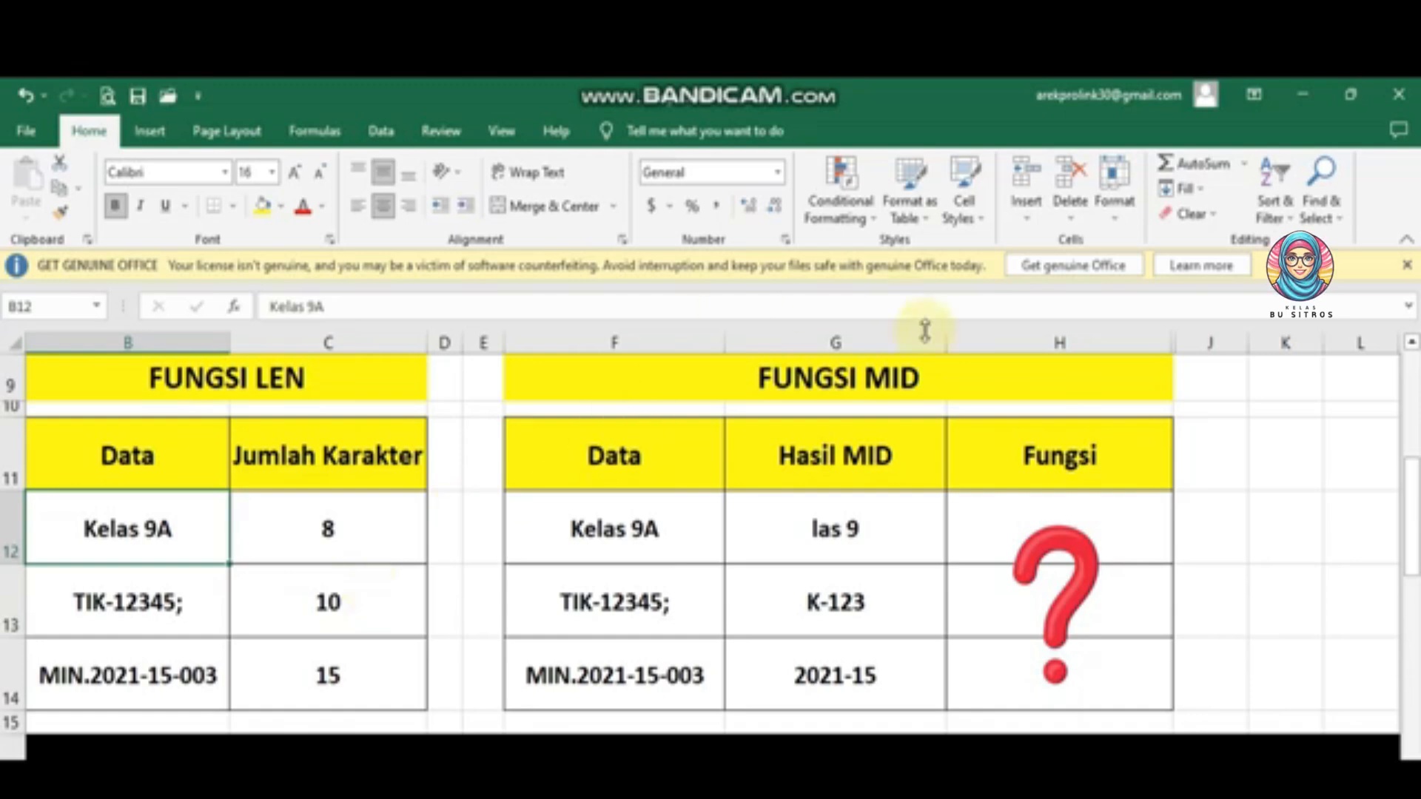
{"action": "left_click", "coordinate": [866, 383]}
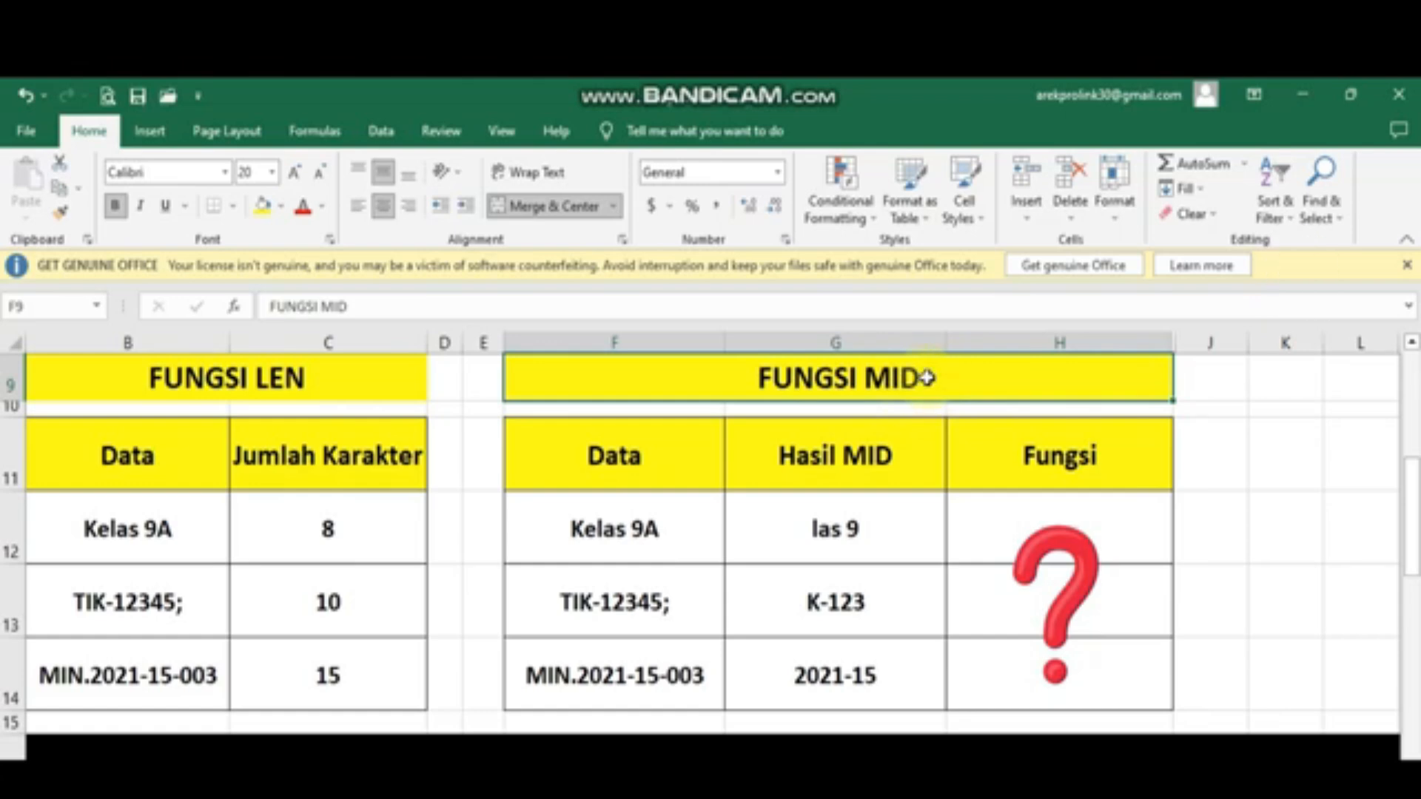
Delete the red question mark picture covering the Fungsi column of the FUNGSI MID table
{"action": "left_click", "coordinate": [1076, 585]}
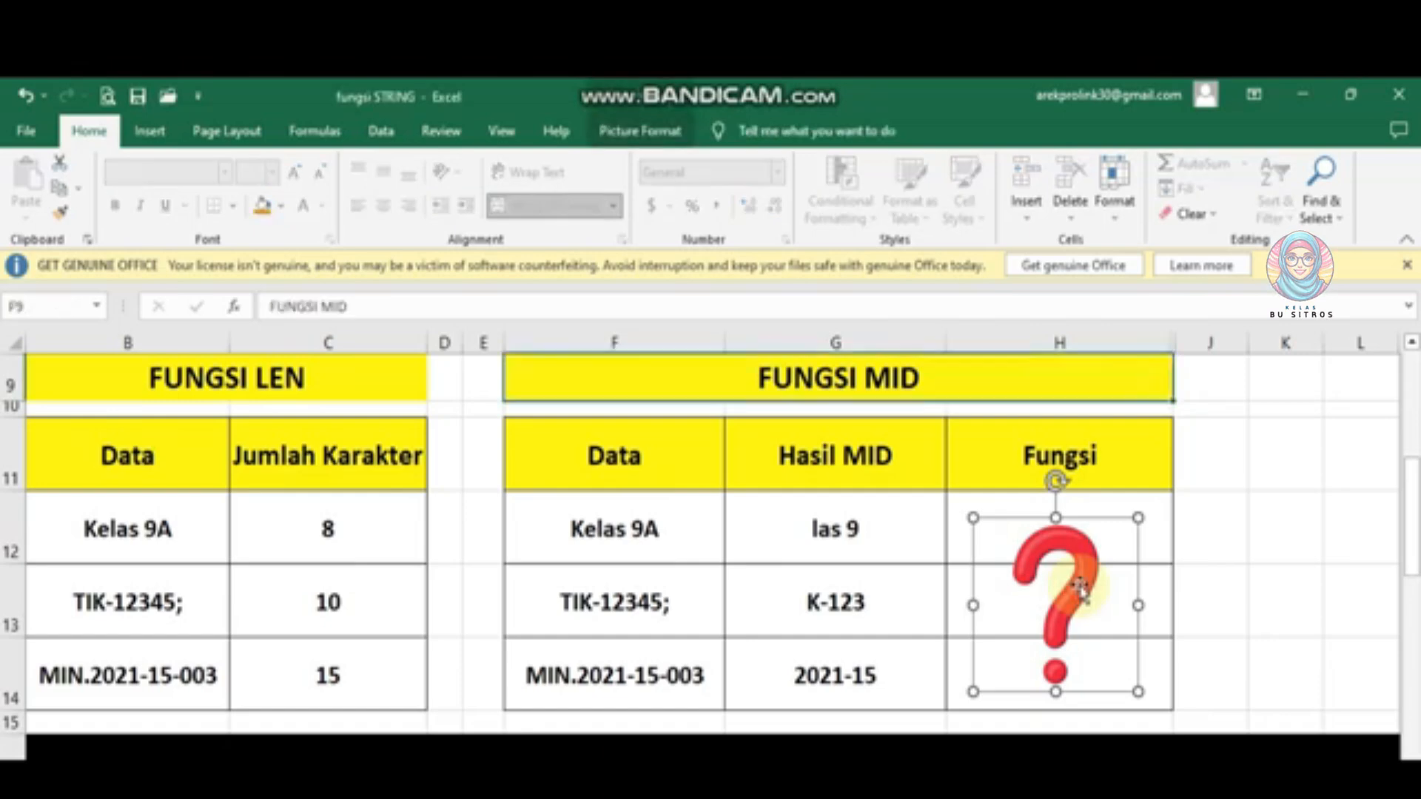
{"action": "key", "text": "Delete"}
{"action": "left_click", "coordinate": [1072, 543]}
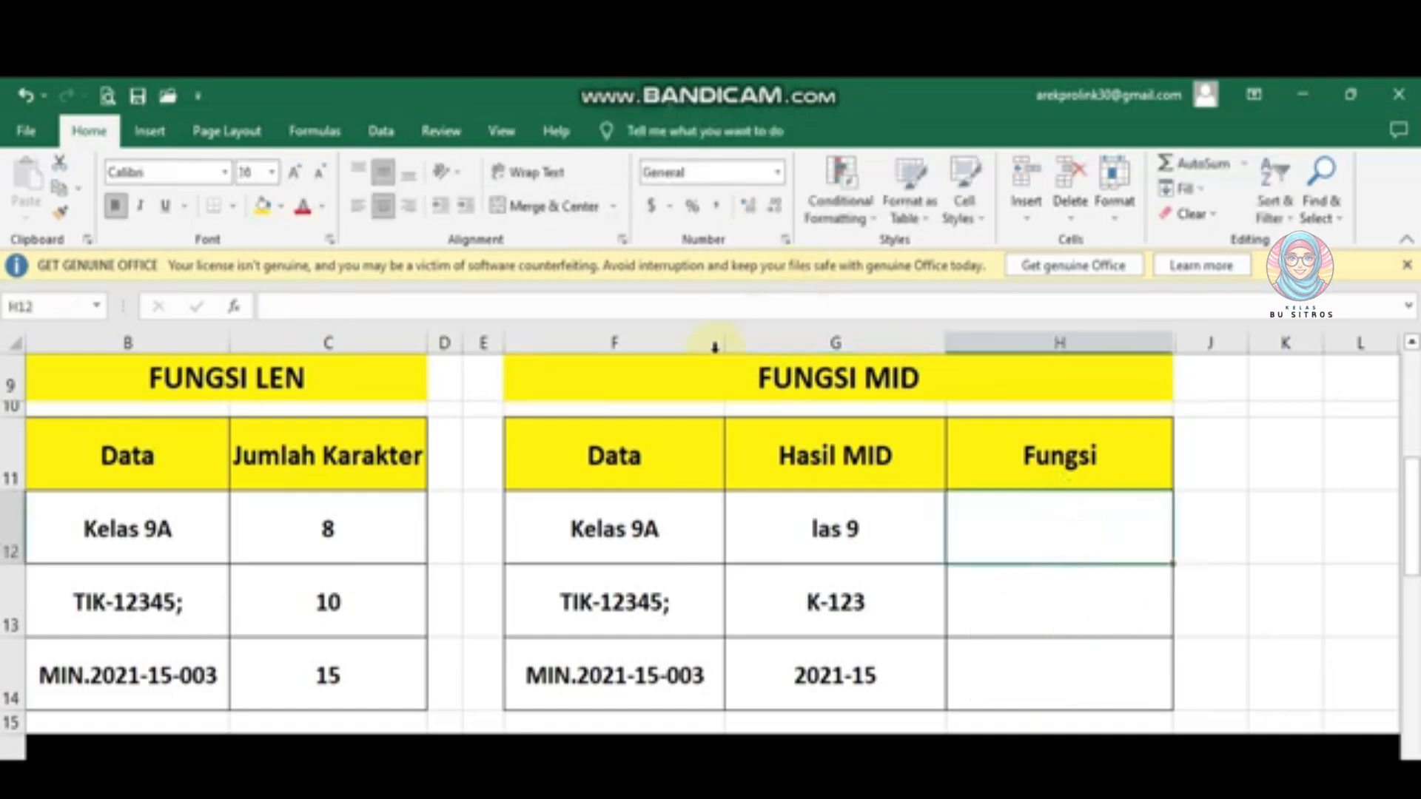
{"action": "left_click", "coordinate": [646, 526]}
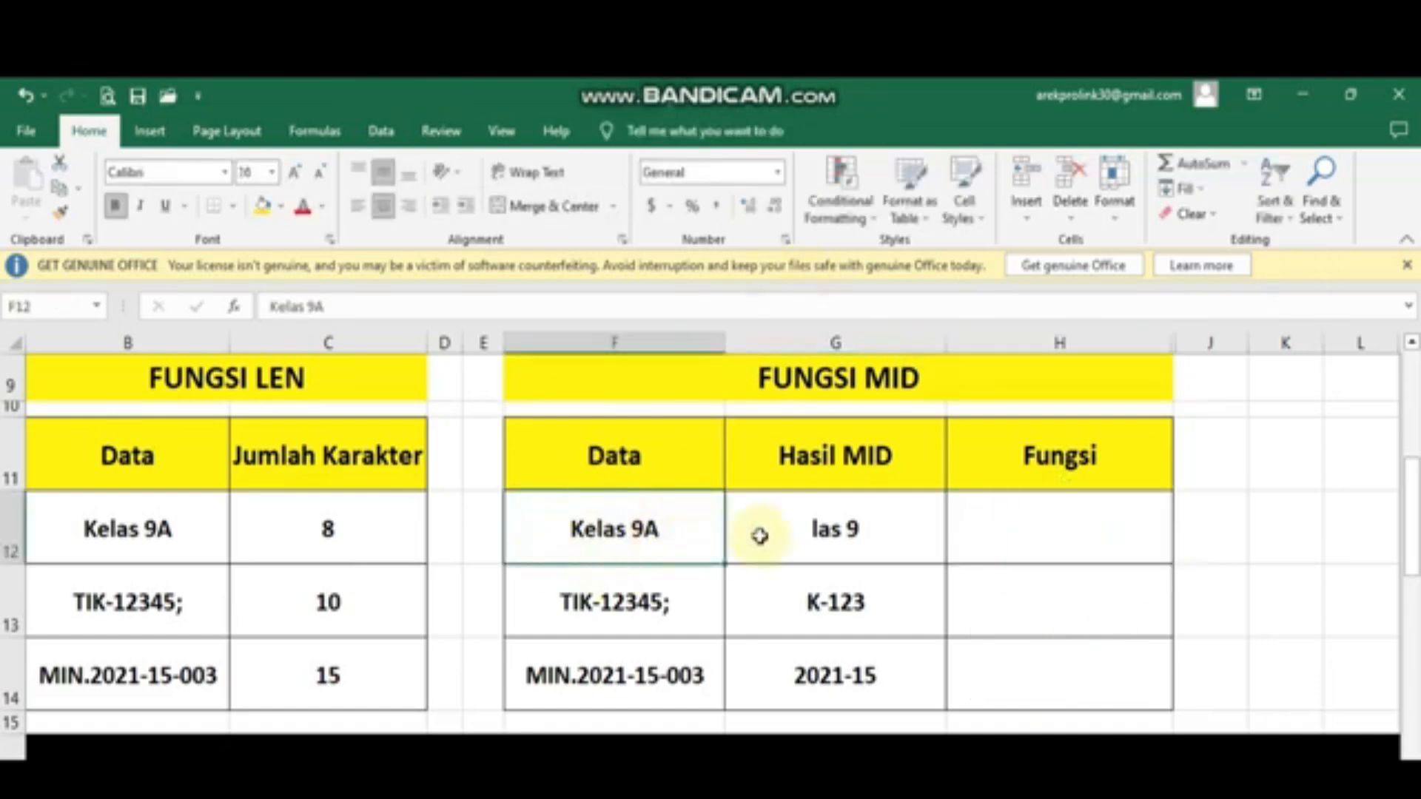
{"action": "left_click", "coordinate": [833, 529]}
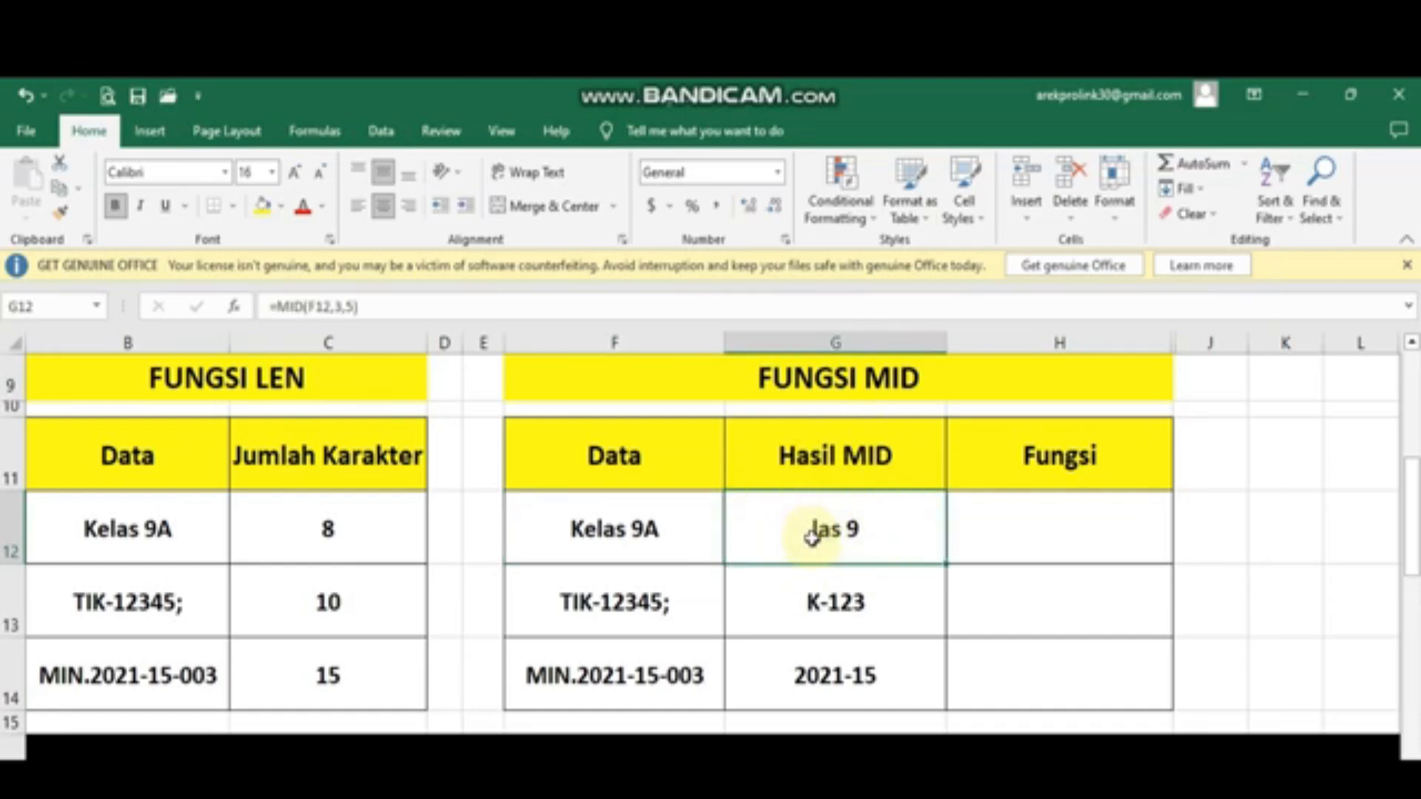
{"action": "left_click", "coordinate": [604, 542]}
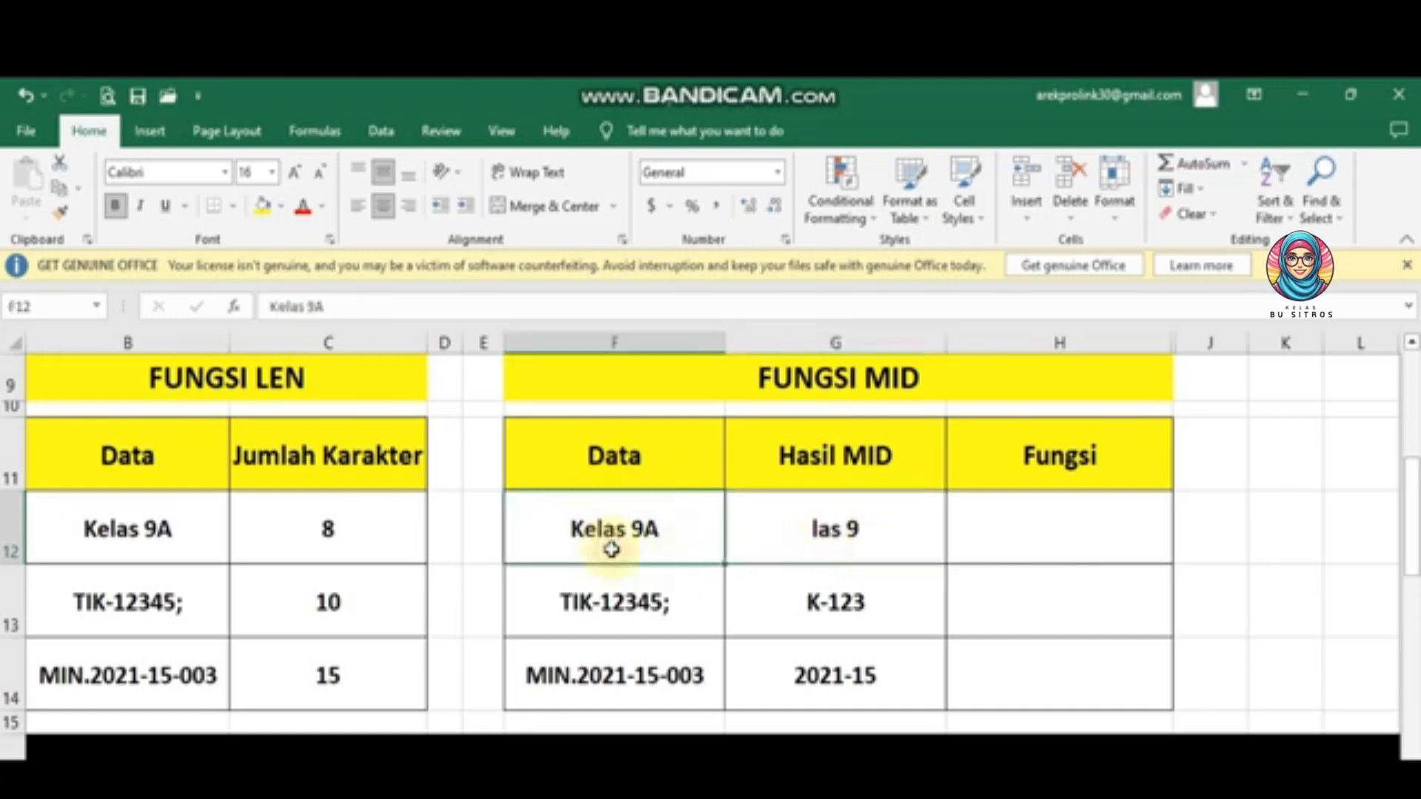
Enter =MID(F12,3,5) in H12 to extract five characters from the first data entry, starting at the third
{"action": "left_click", "coordinate": [999, 549]}
{"action": "type", "text": "="}
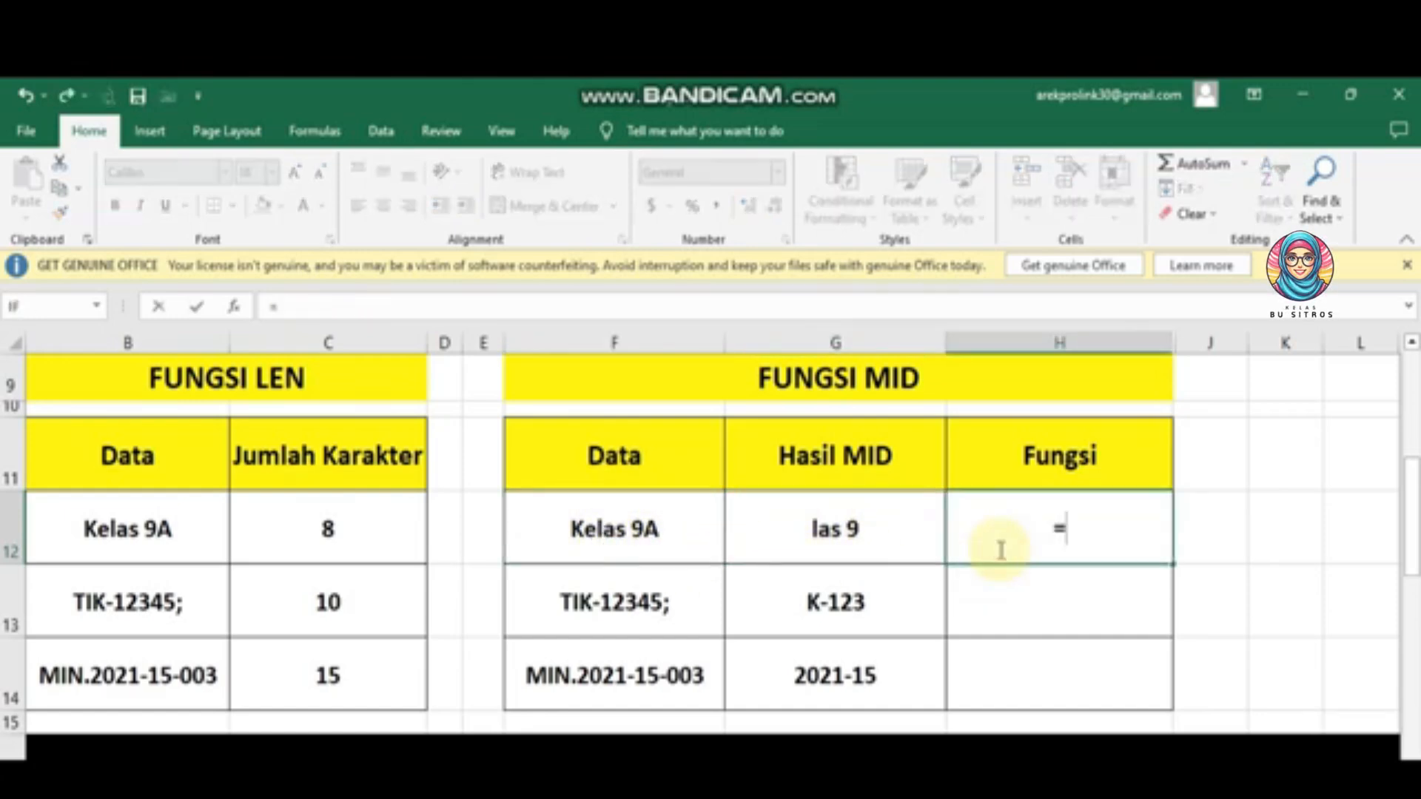
{"action": "type", "text": "MID("}
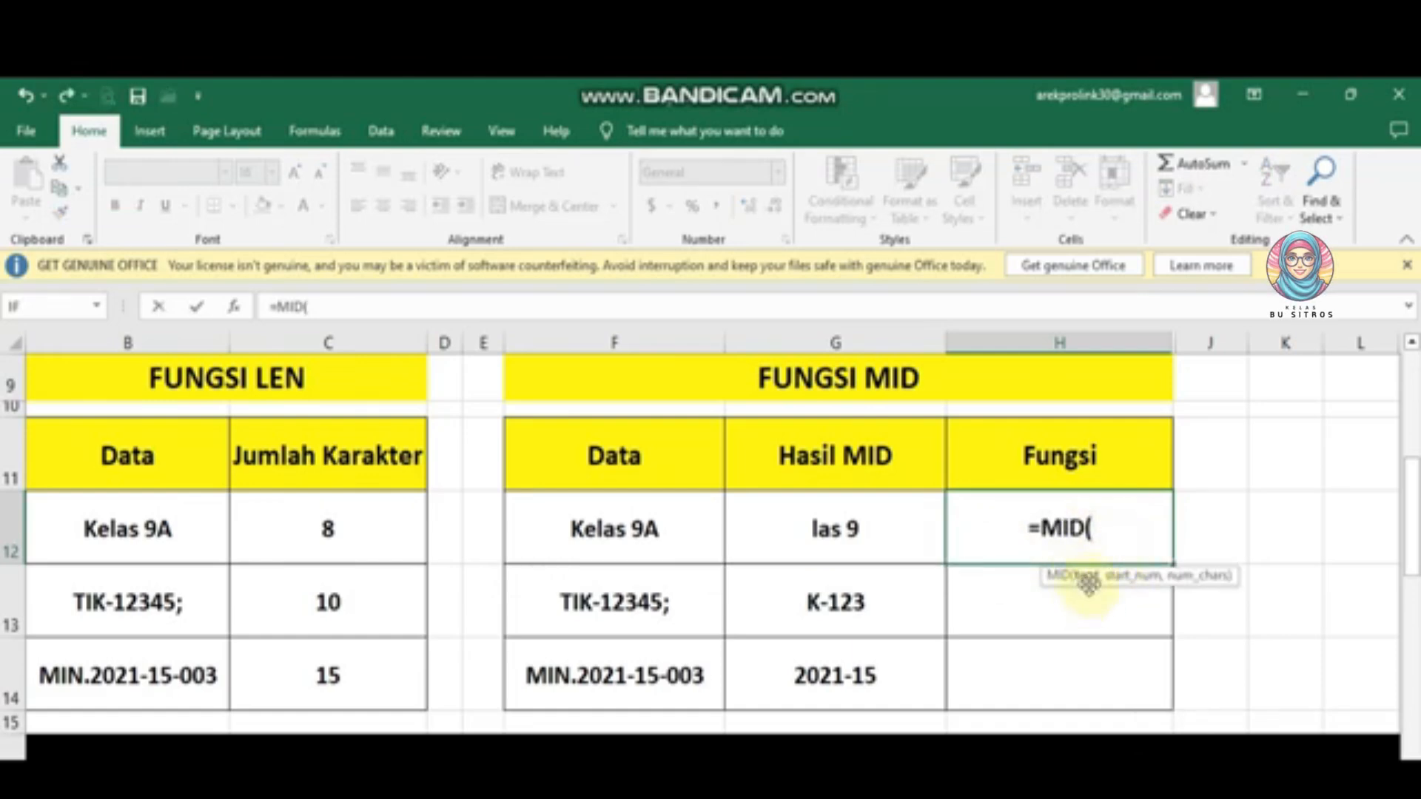
{"action": "left_click", "coordinate": [685, 535]}
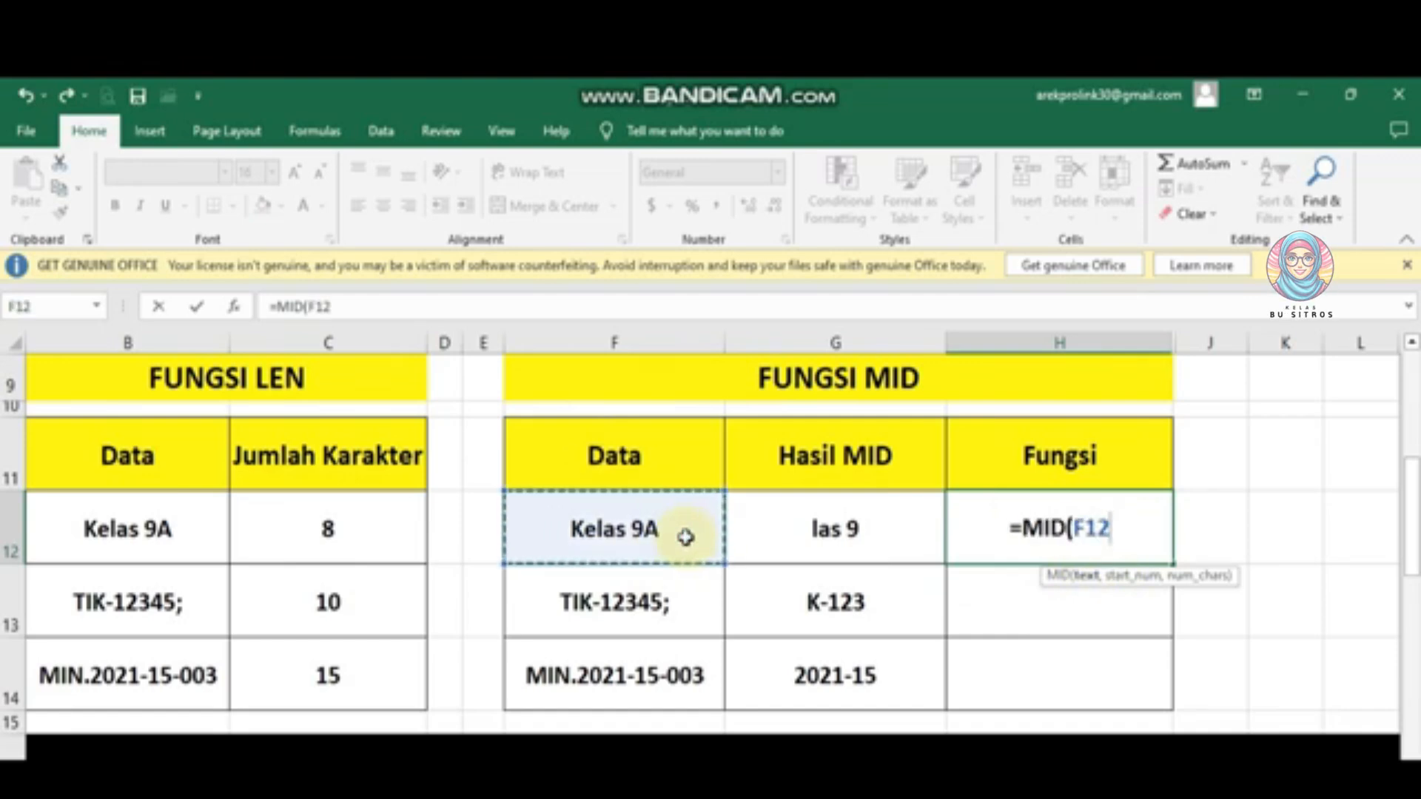
{"action": "type", "text": ","}
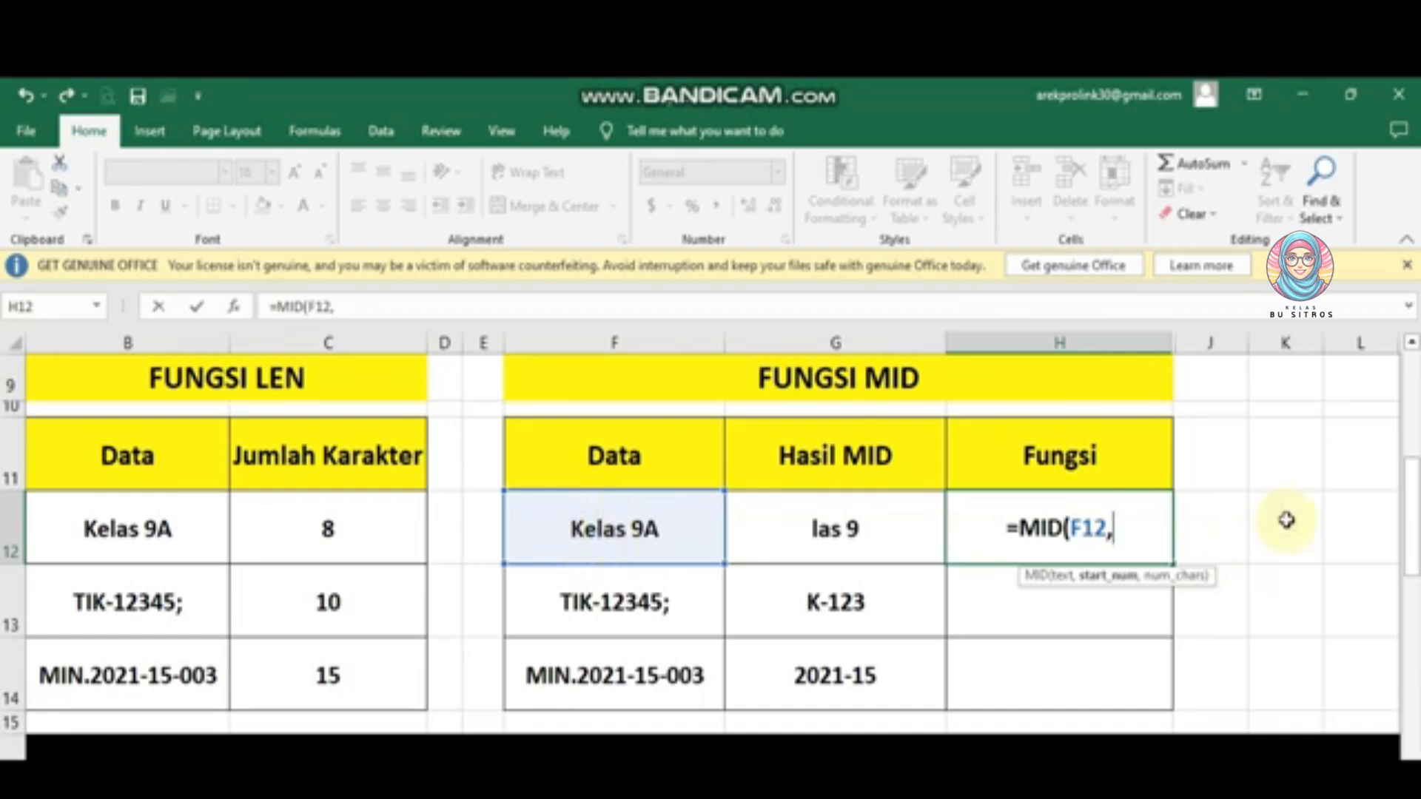
{"action": "type", "text": "3"}
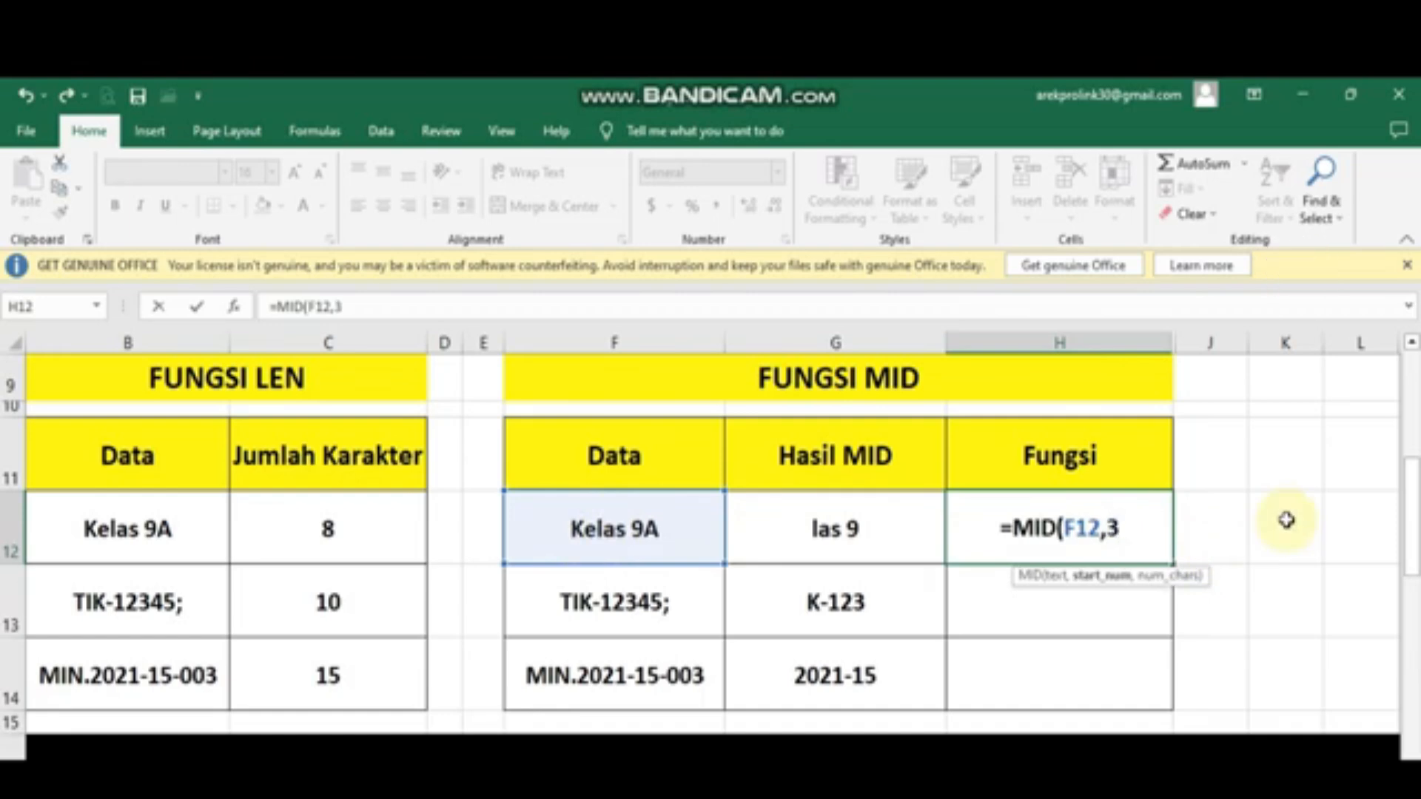
{"action": "type", "text": ","}
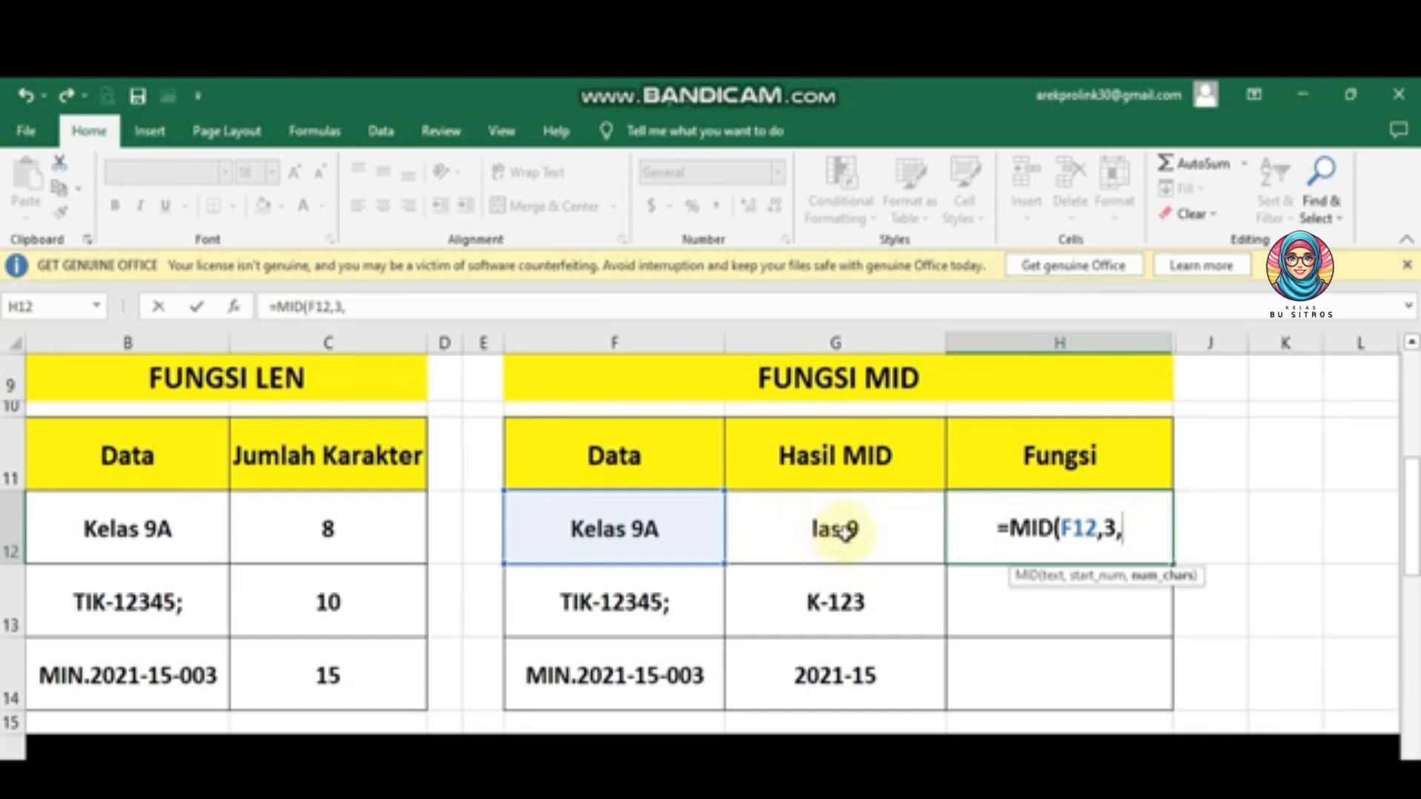
{"action": "type", "text": "5"}
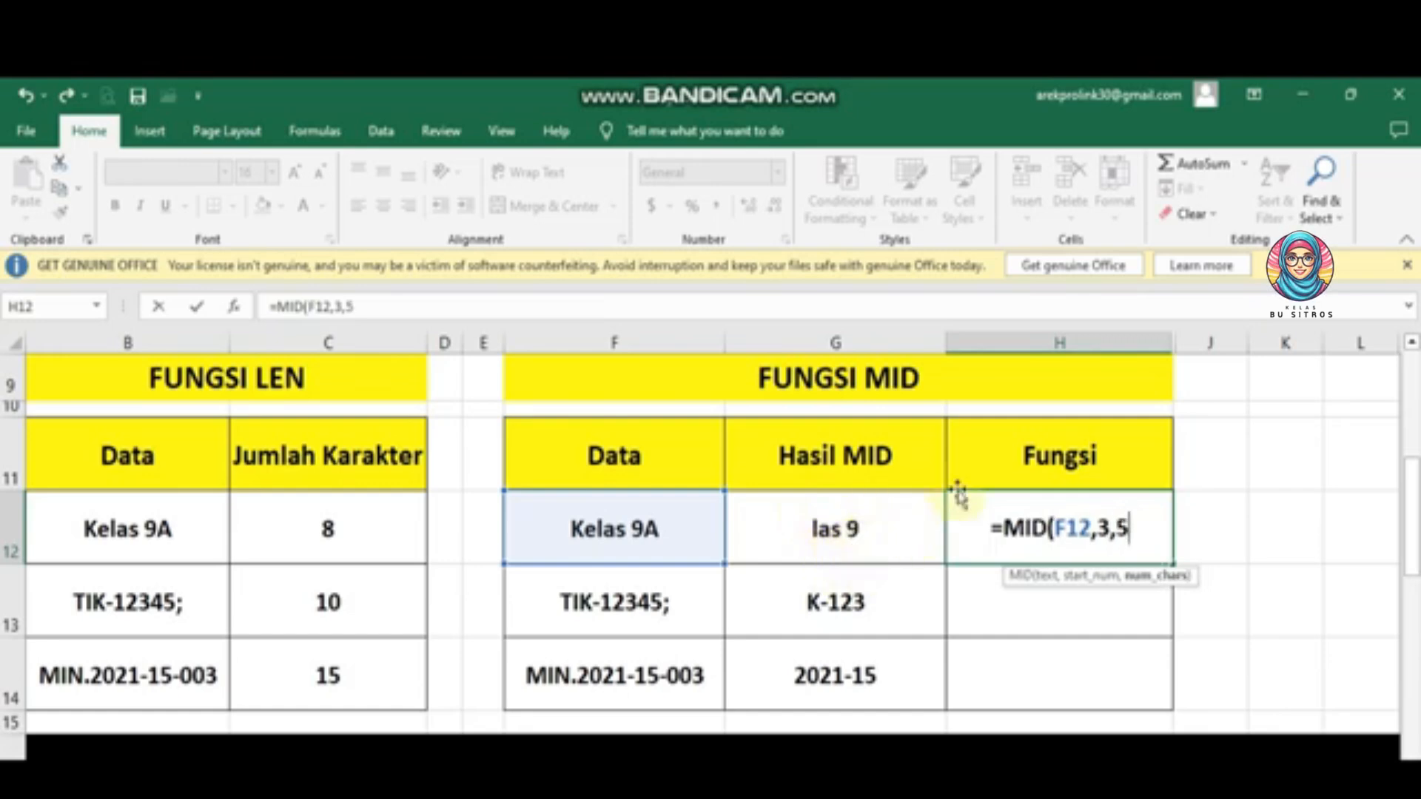
{"action": "type", "text": ")"}
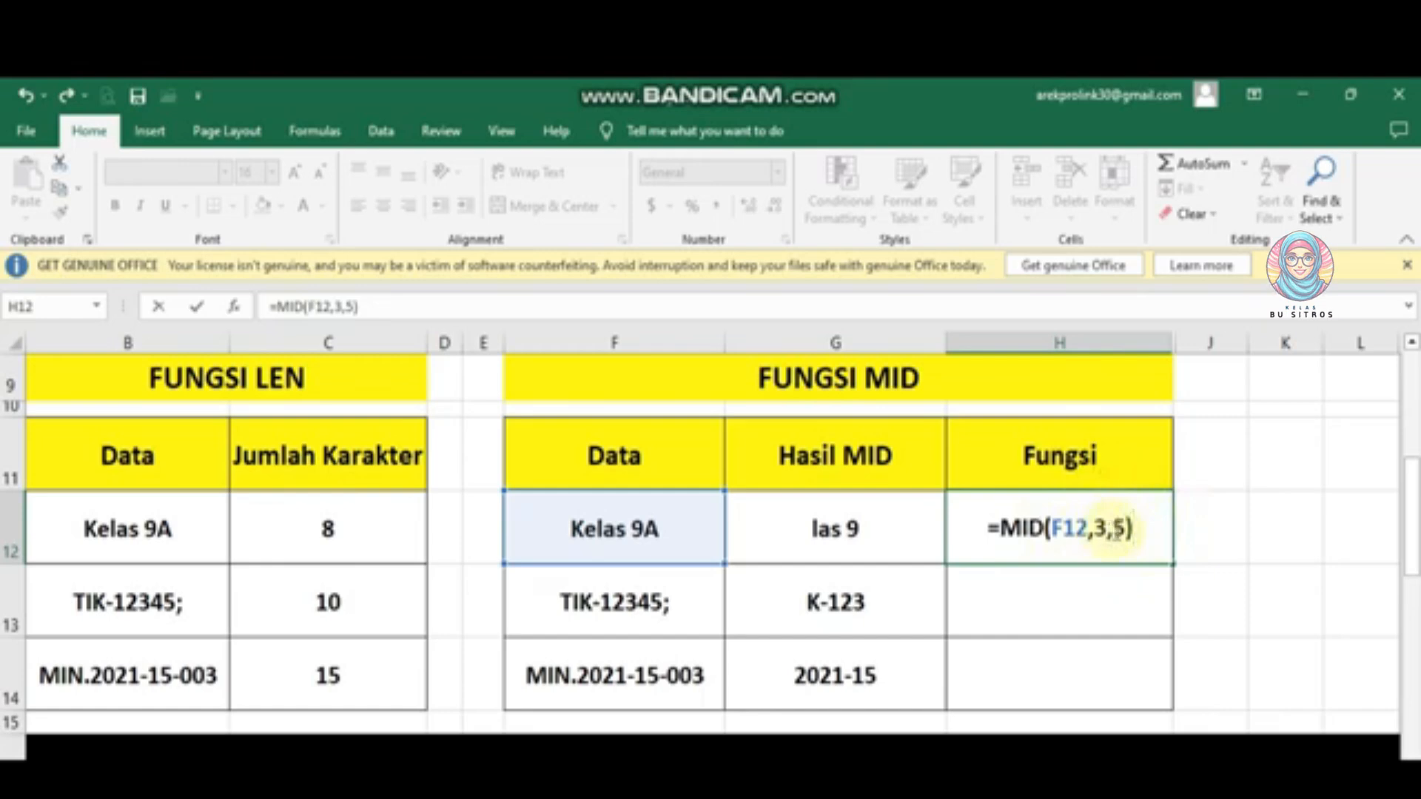
{"action": "left_click", "coordinate": [1118, 527]}
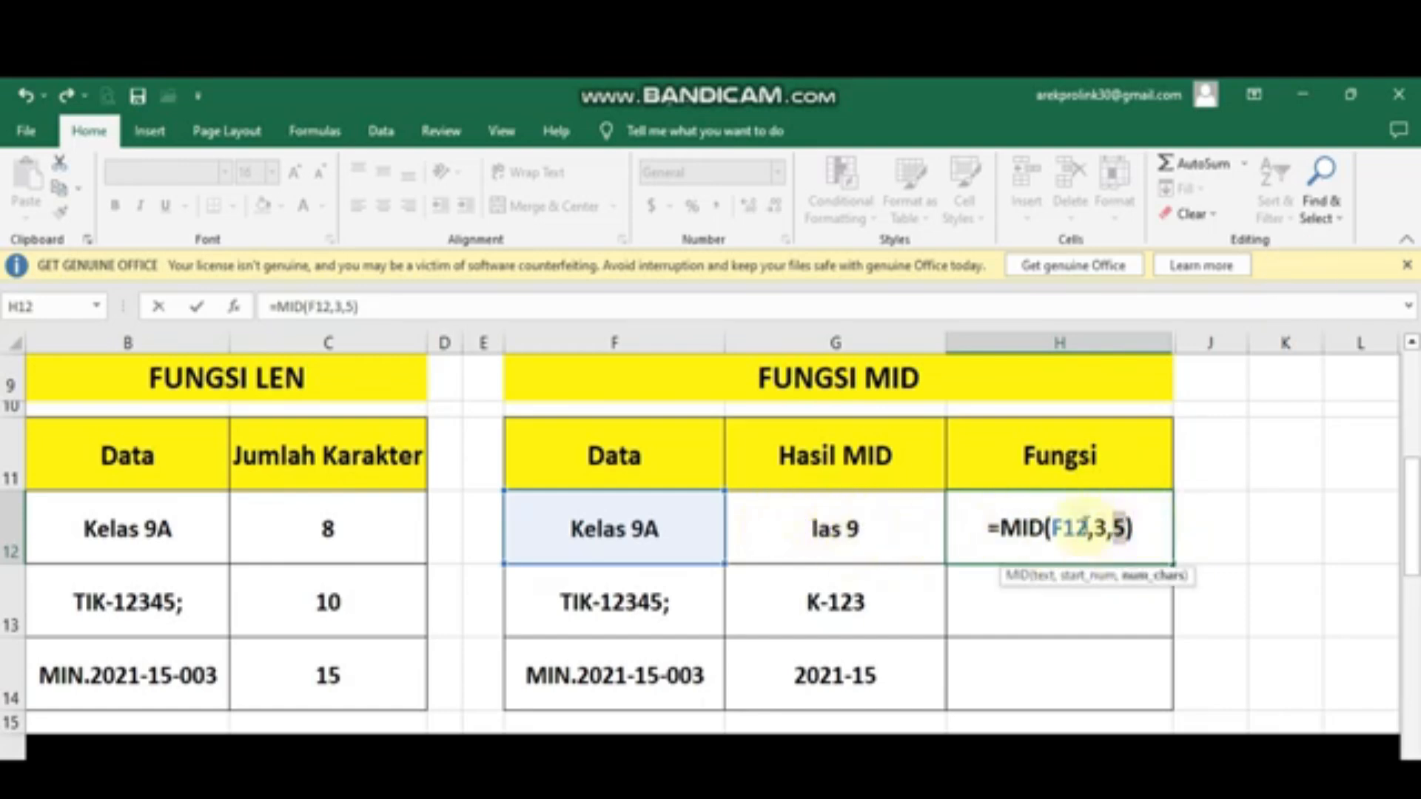
{"action": "left_click", "coordinate": [1100, 528]}
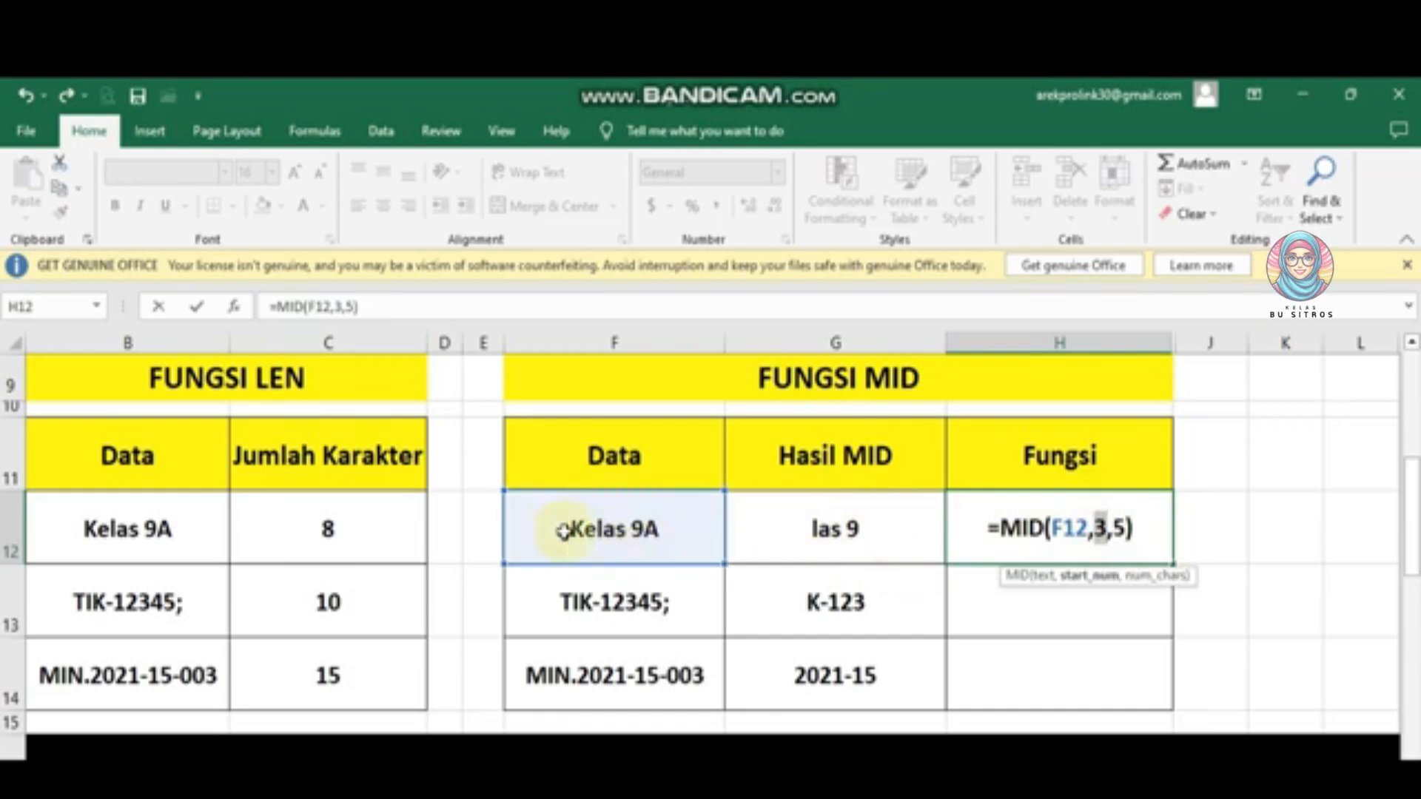
{"action": "key", "text": "Return"}
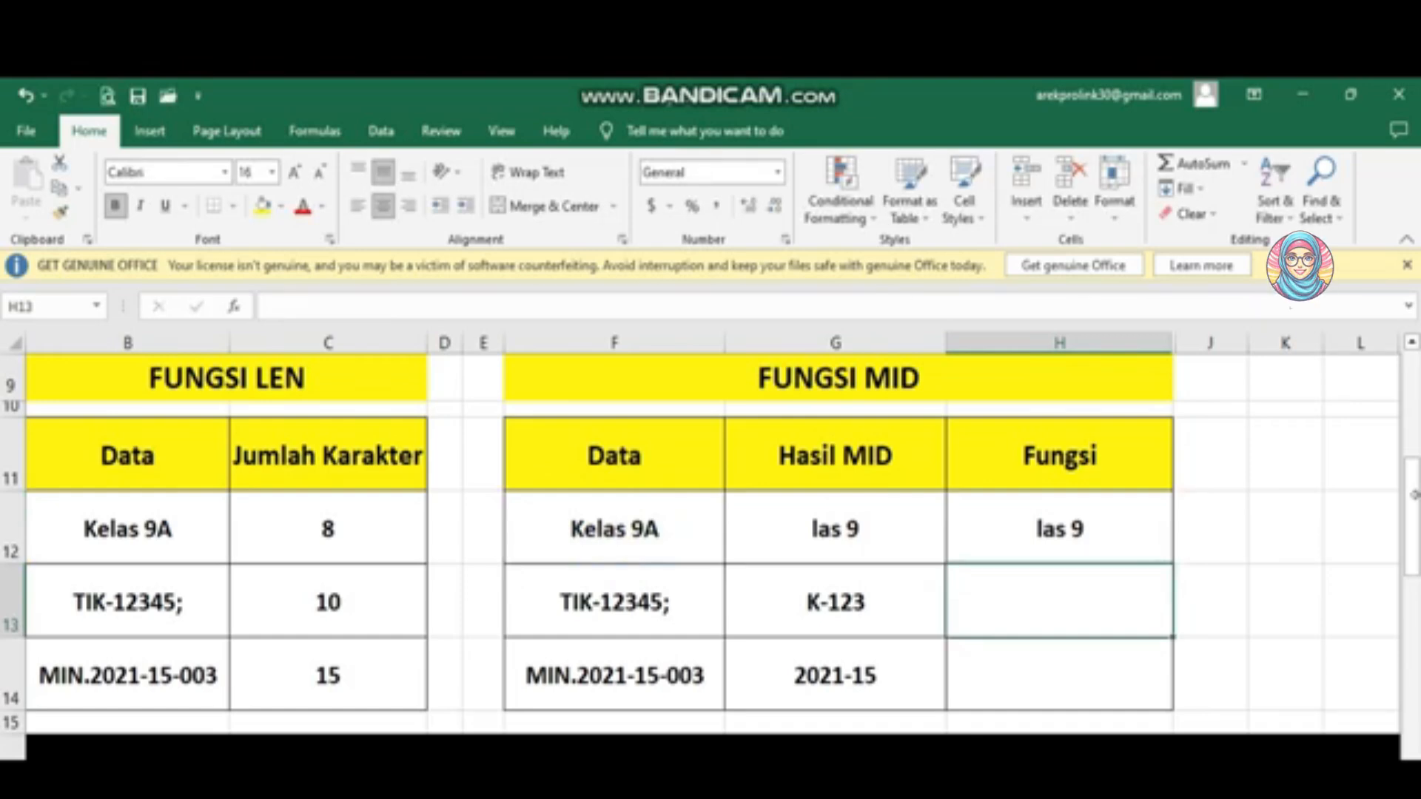
Enter =MID(F13,3,5) in H13 to extract five characters from the second data entry, starting at the third
{"action": "type", "text": "=MID("}
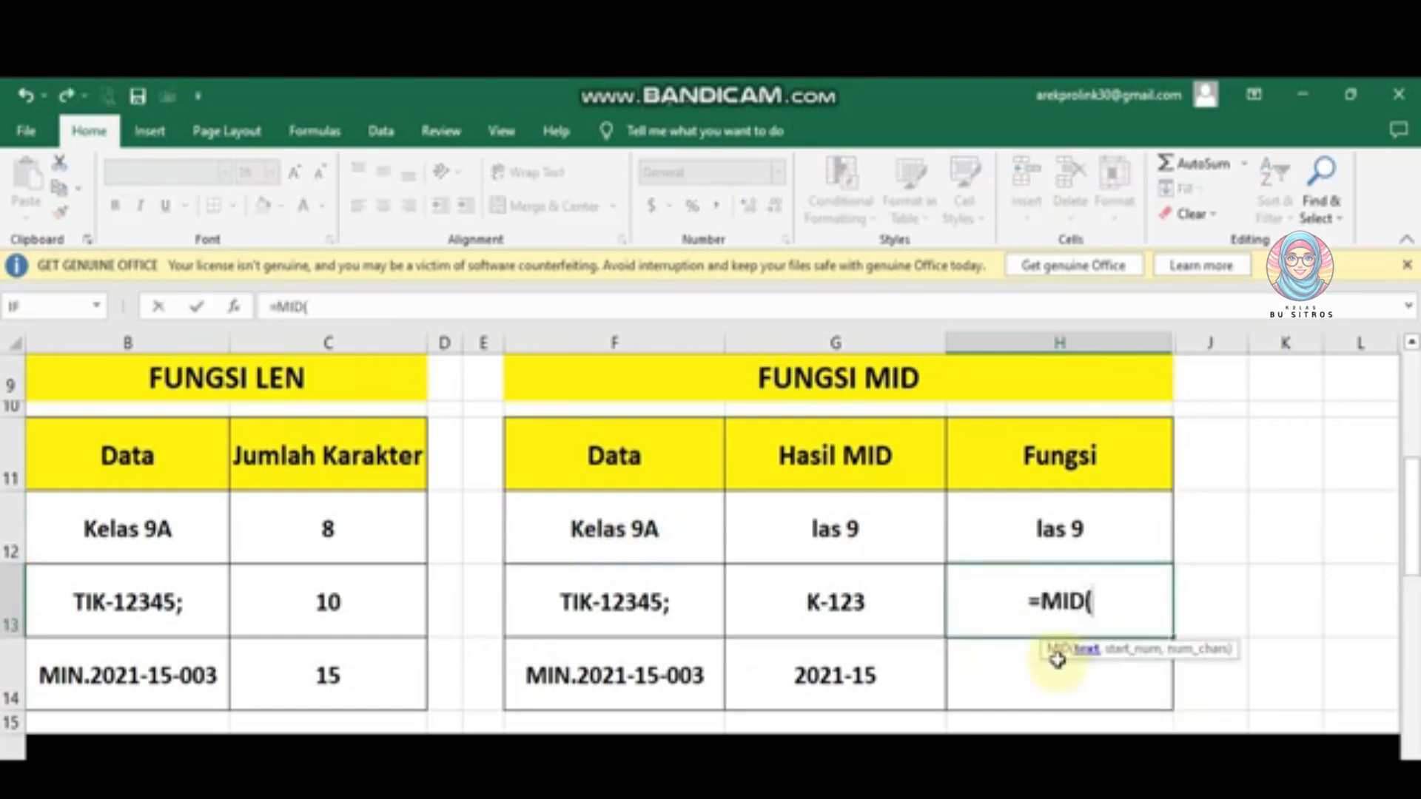
{"action": "left_click", "coordinate": [627, 599]}
{"action": "type", "text": ","}
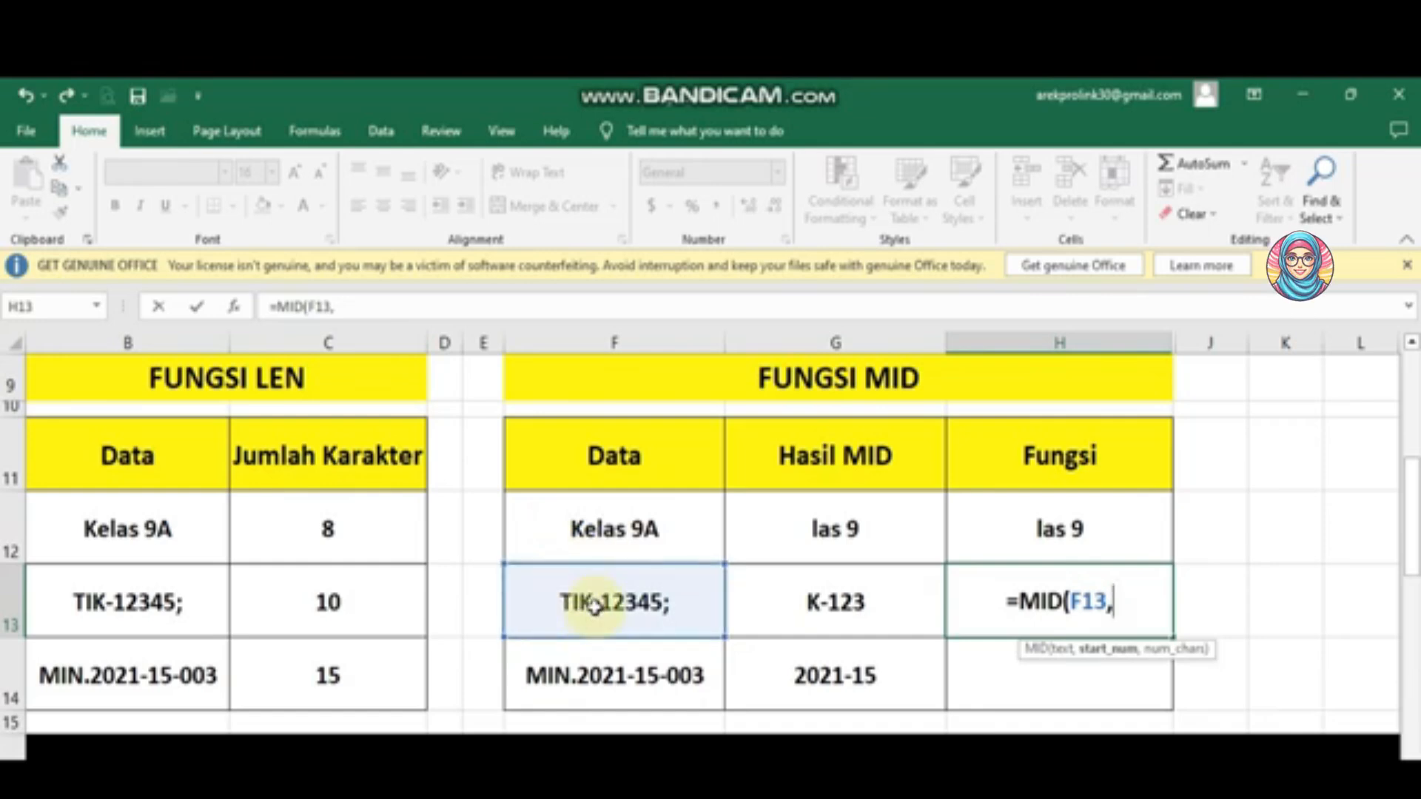
{"action": "type", "text": "3"}
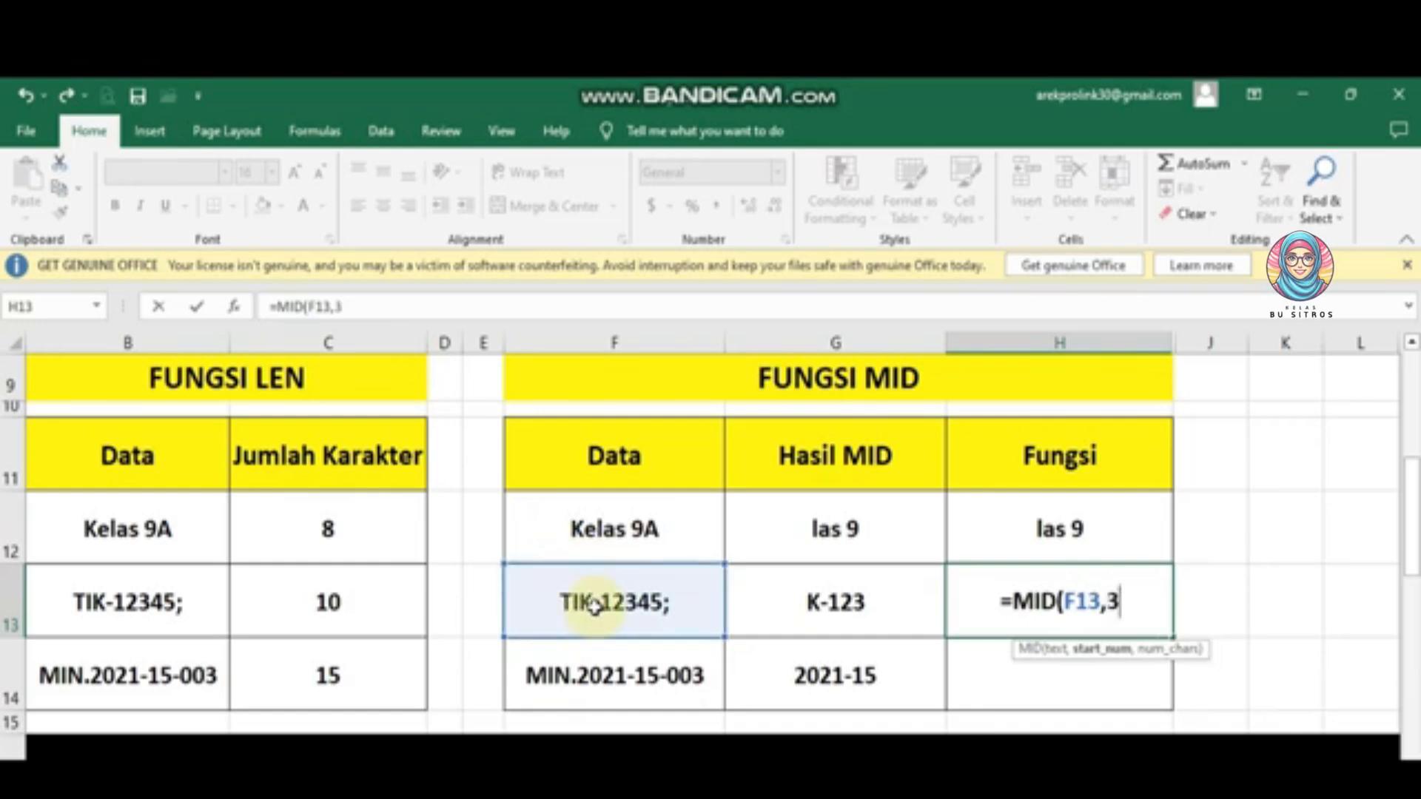
{"action": "type", "text": ","}
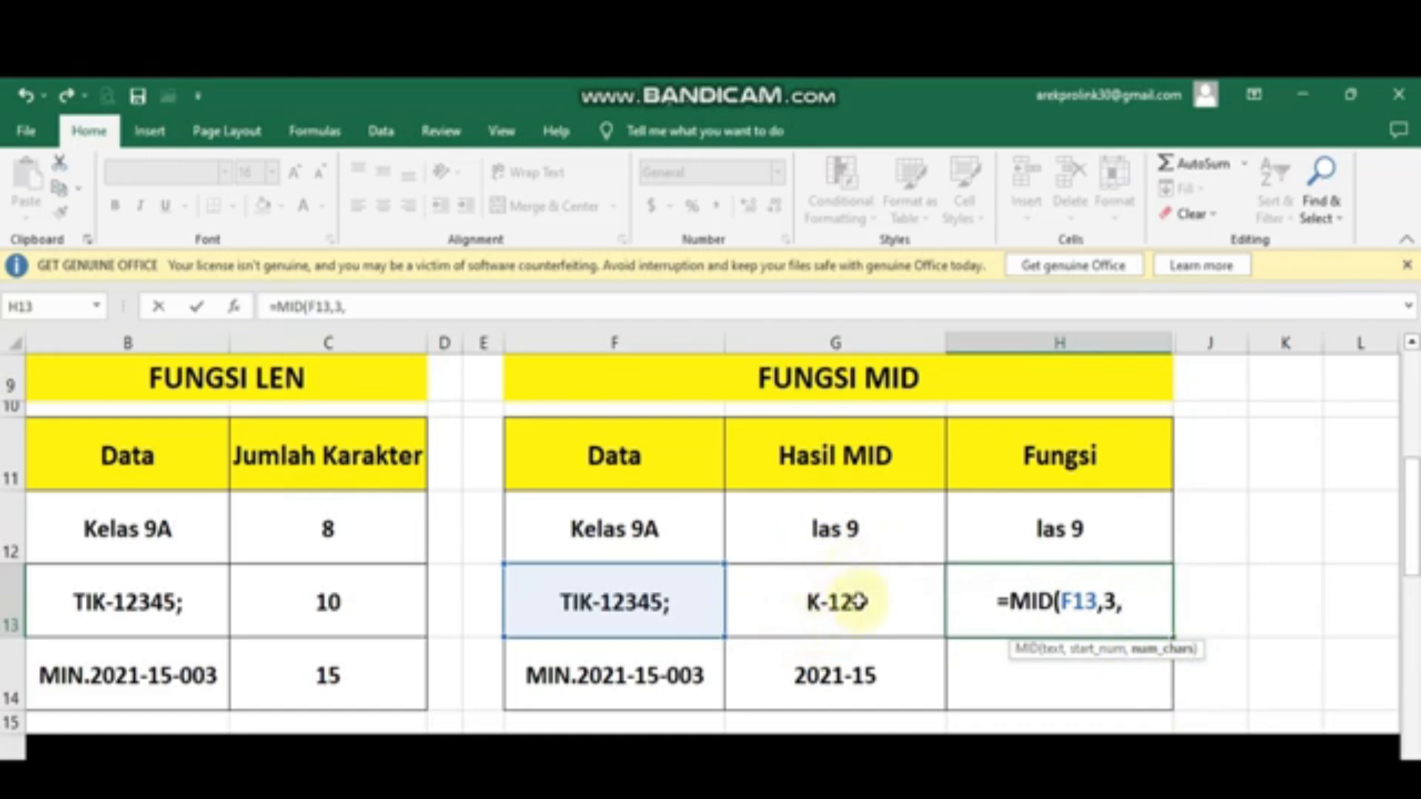
{"action": "type", "text": "5)"}
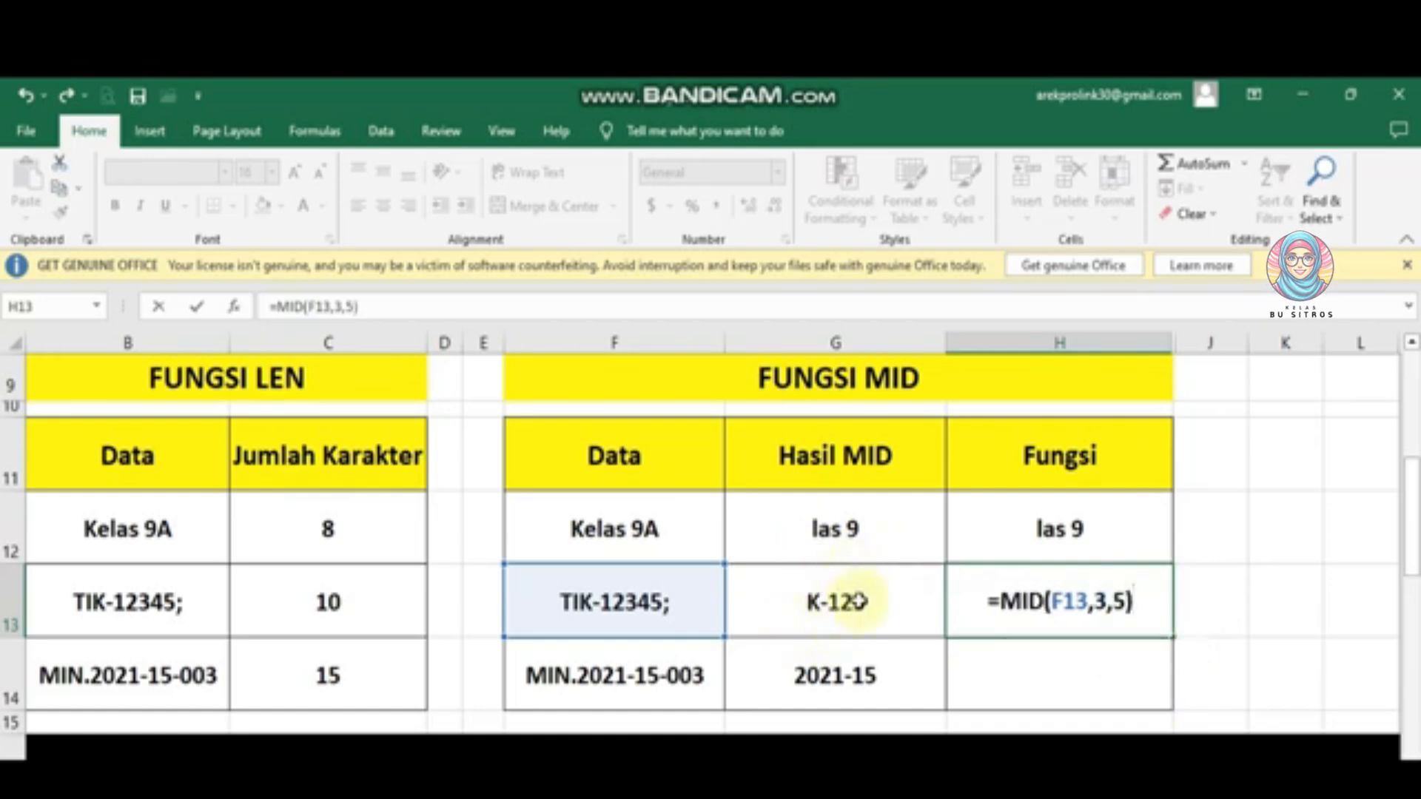
{"action": "key", "text": "Return"}
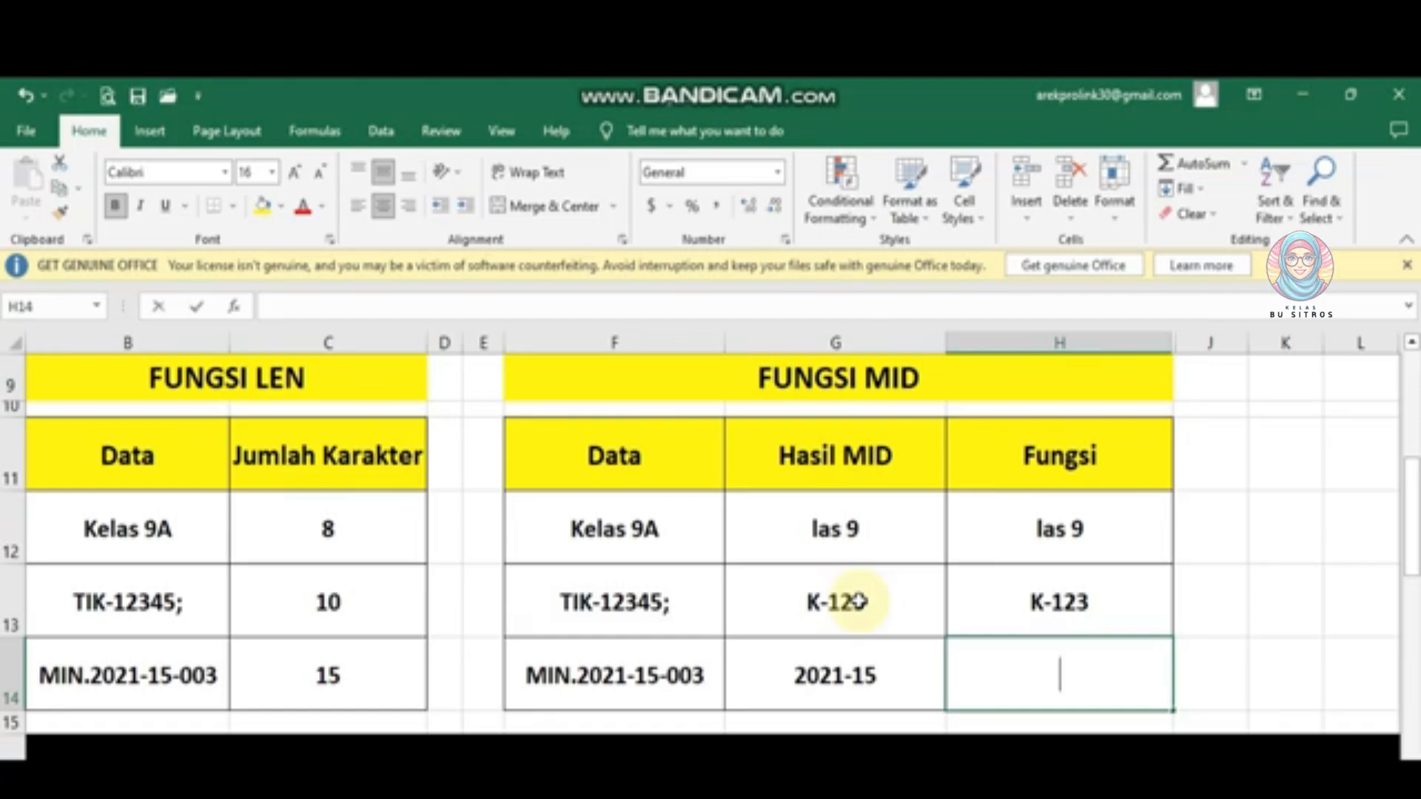
Enter =MID(F14,5,7) in H14 to extract seven characters from the third data entry, starting at the fifth
{"action": "type", "text": "=MID("}
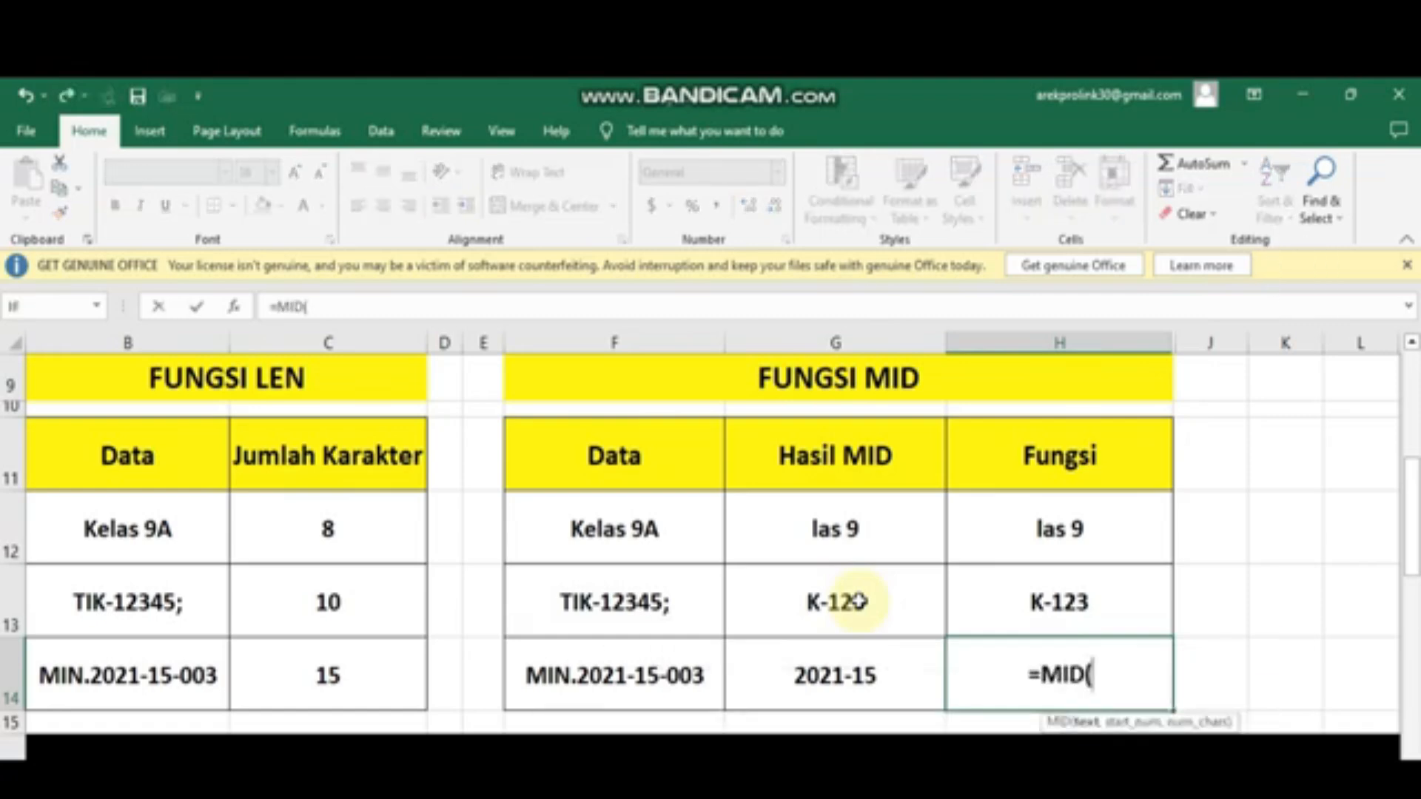
{"action": "left_click", "coordinate": [621, 675]}
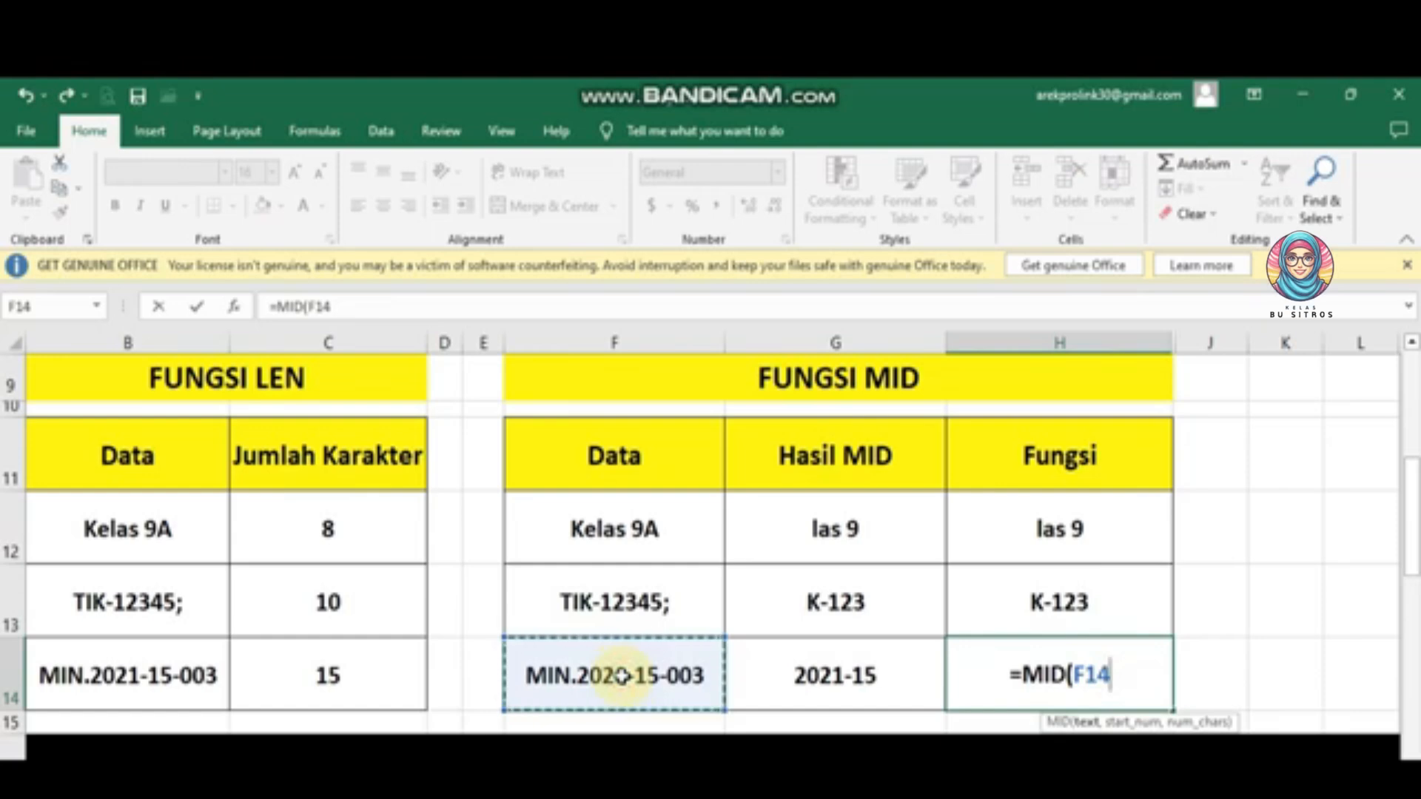
{"action": "type", "text": ","}
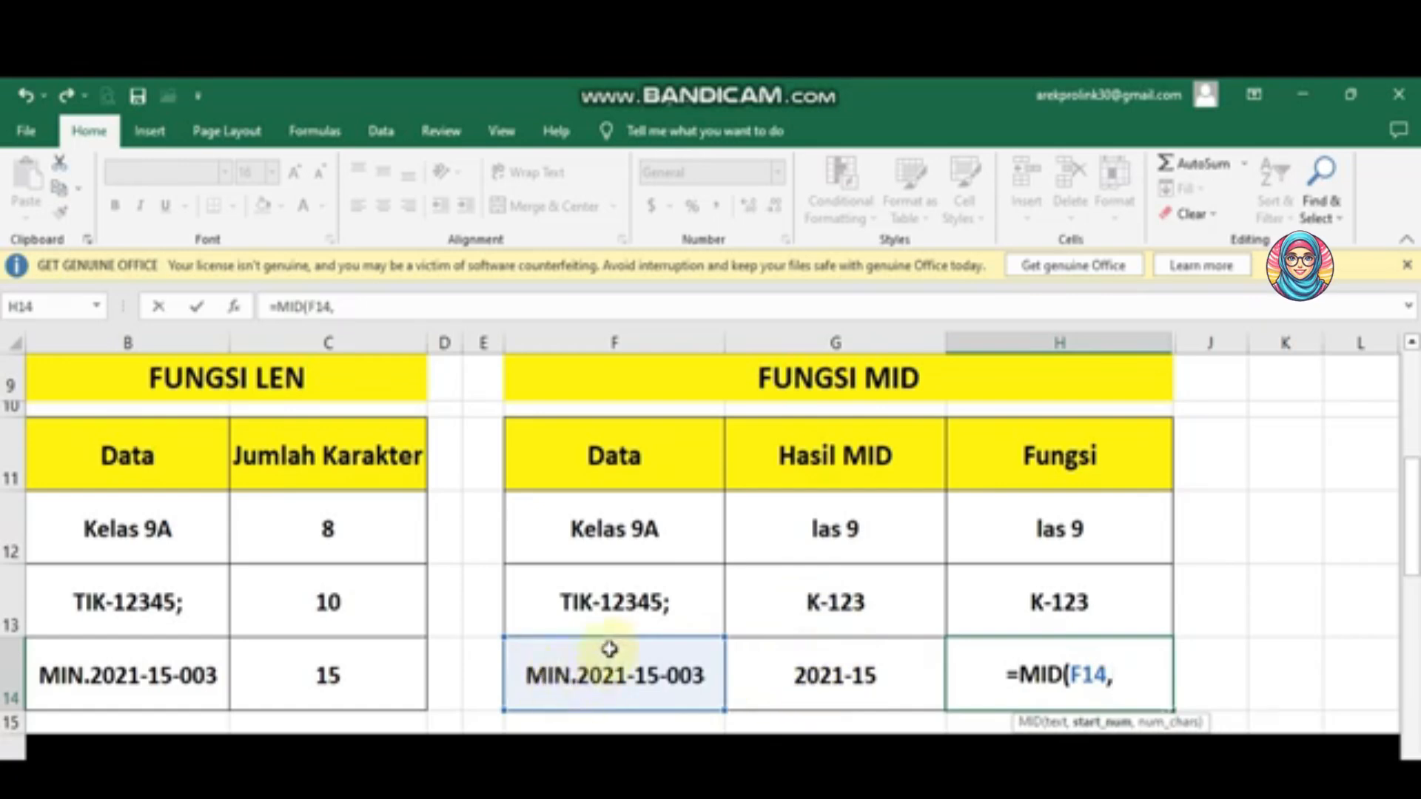
{"action": "type", "text": "5"}
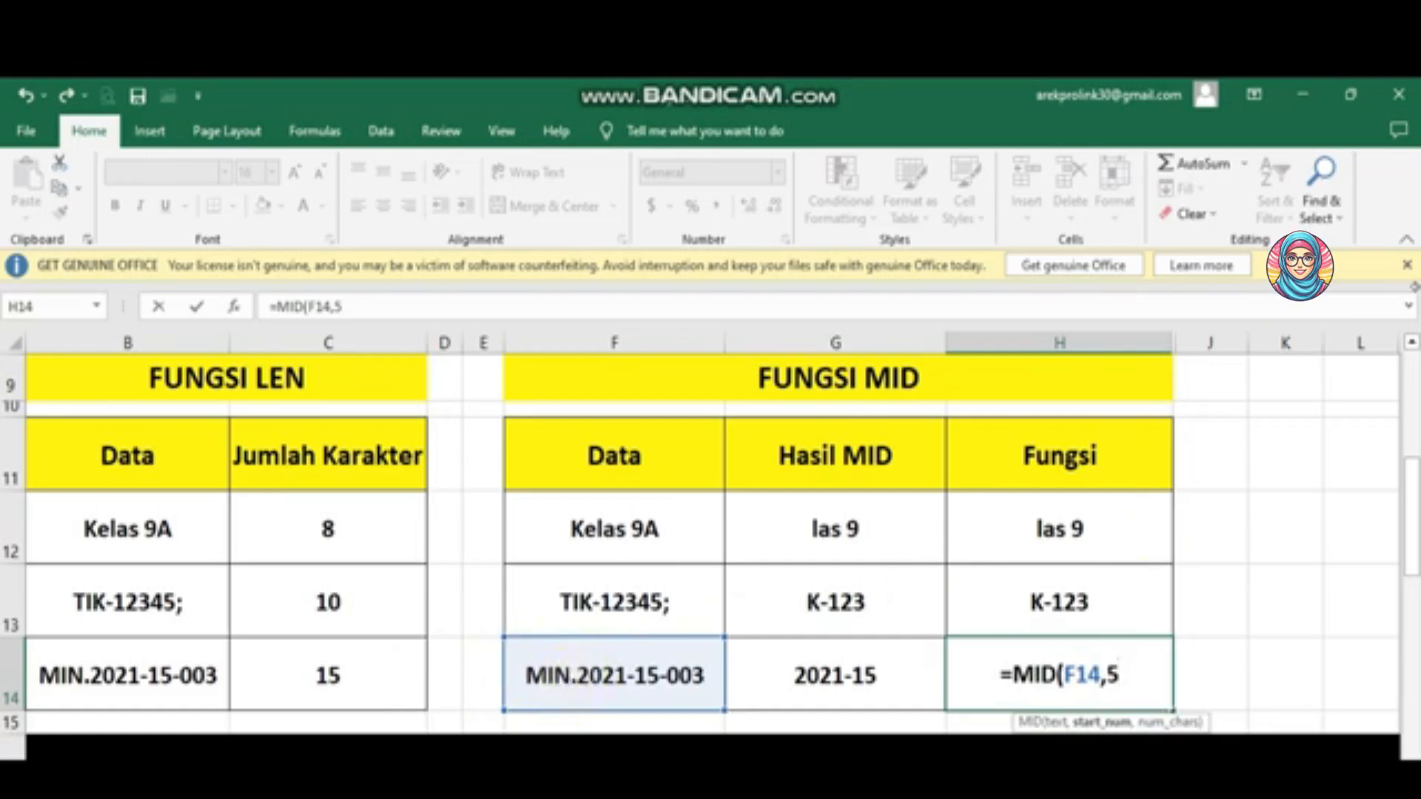
{"action": "type", "text": ","}
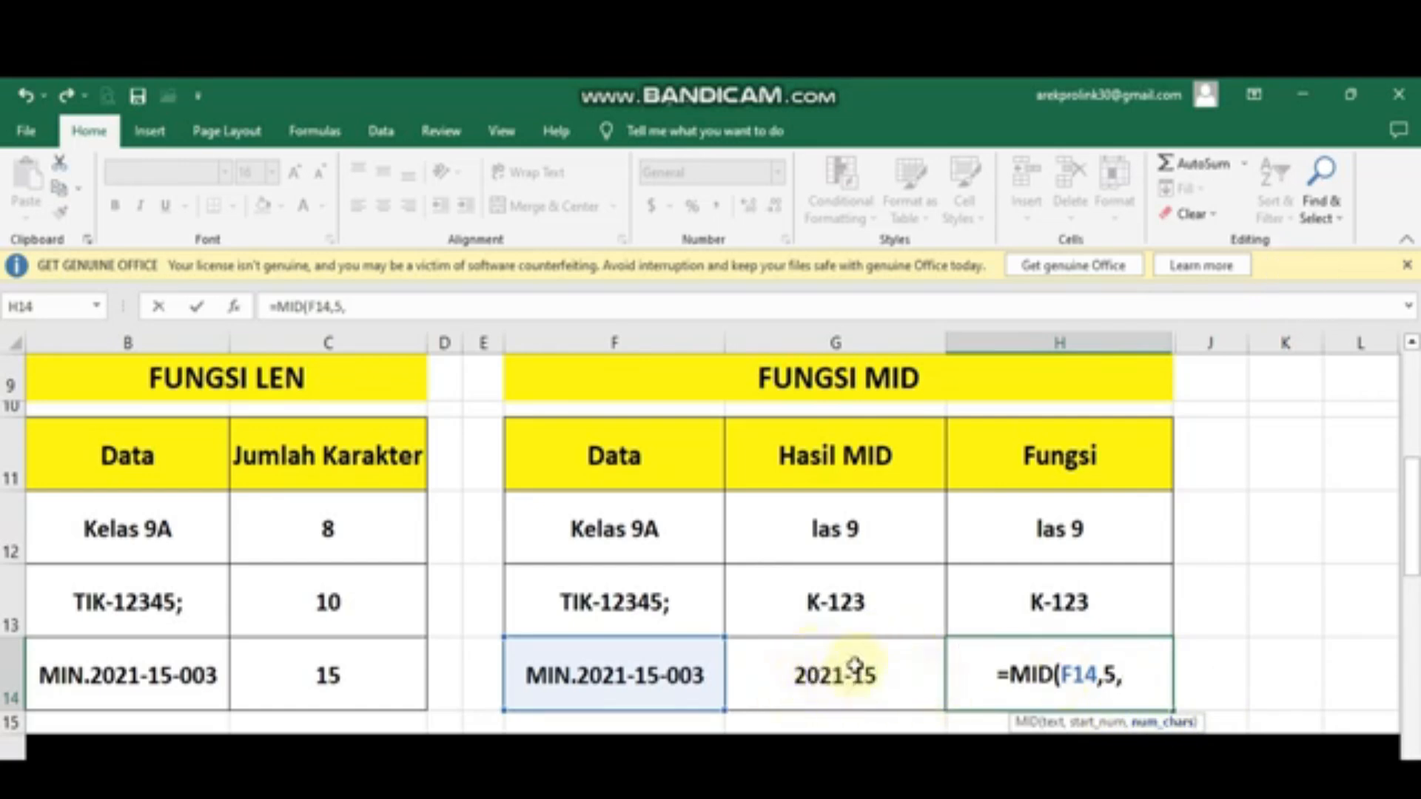
{"action": "type", "text": "7)"}
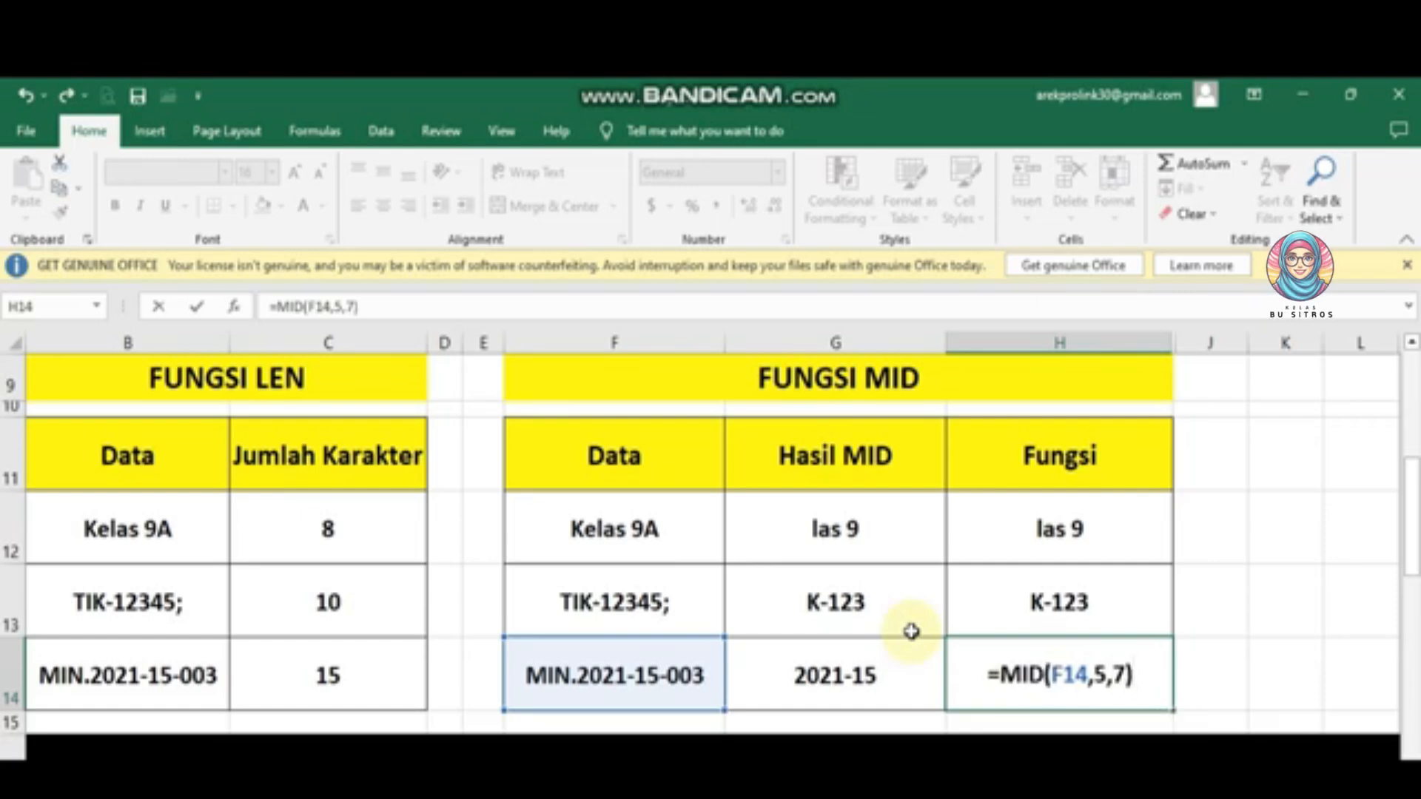
{"action": "key", "text": "Return"}
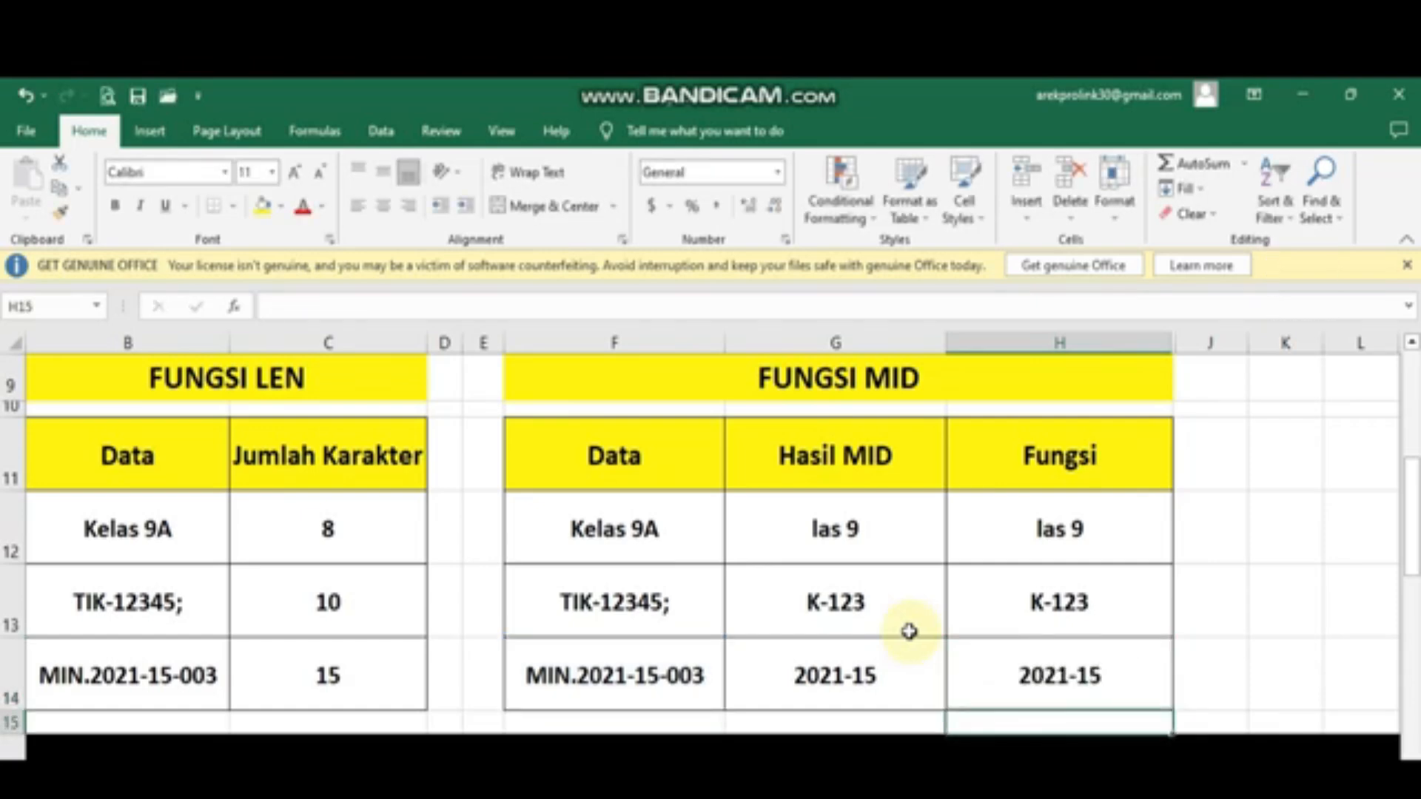
Compare the cells of the Hasil MID column with those of the Fungsi column, row by row
{"action": "left_click", "coordinate": [900, 671]}
{"action": "left_click", "coordinate": [1042, 667]}
{"action": "left_click", "coordinate": [889, 618]}
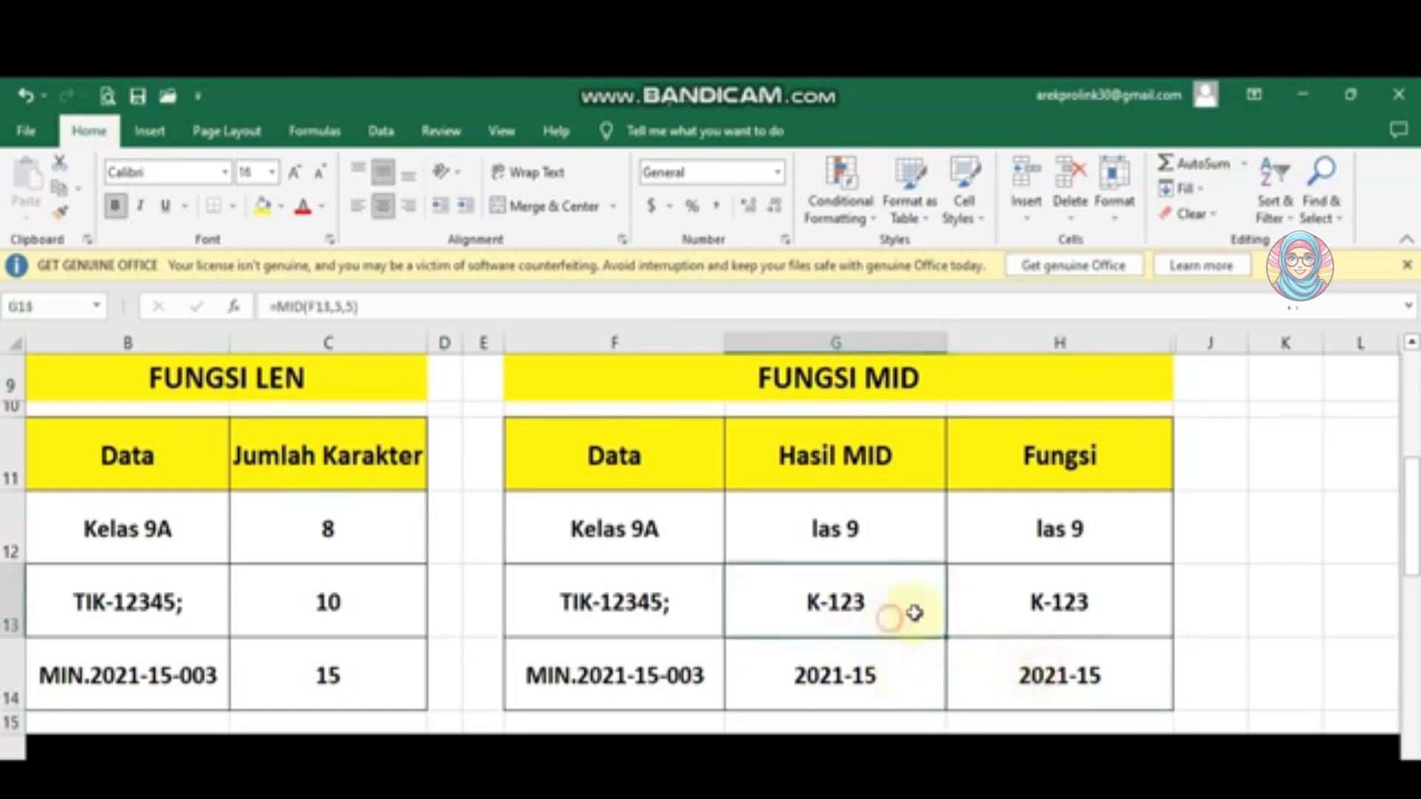
{"action": "left_click", "coordinate": [1062, 600]}
{"action": "left_click", "coordinate": [930, 545]}
{"action": "left_click", "coordinate": [1057, 536]}
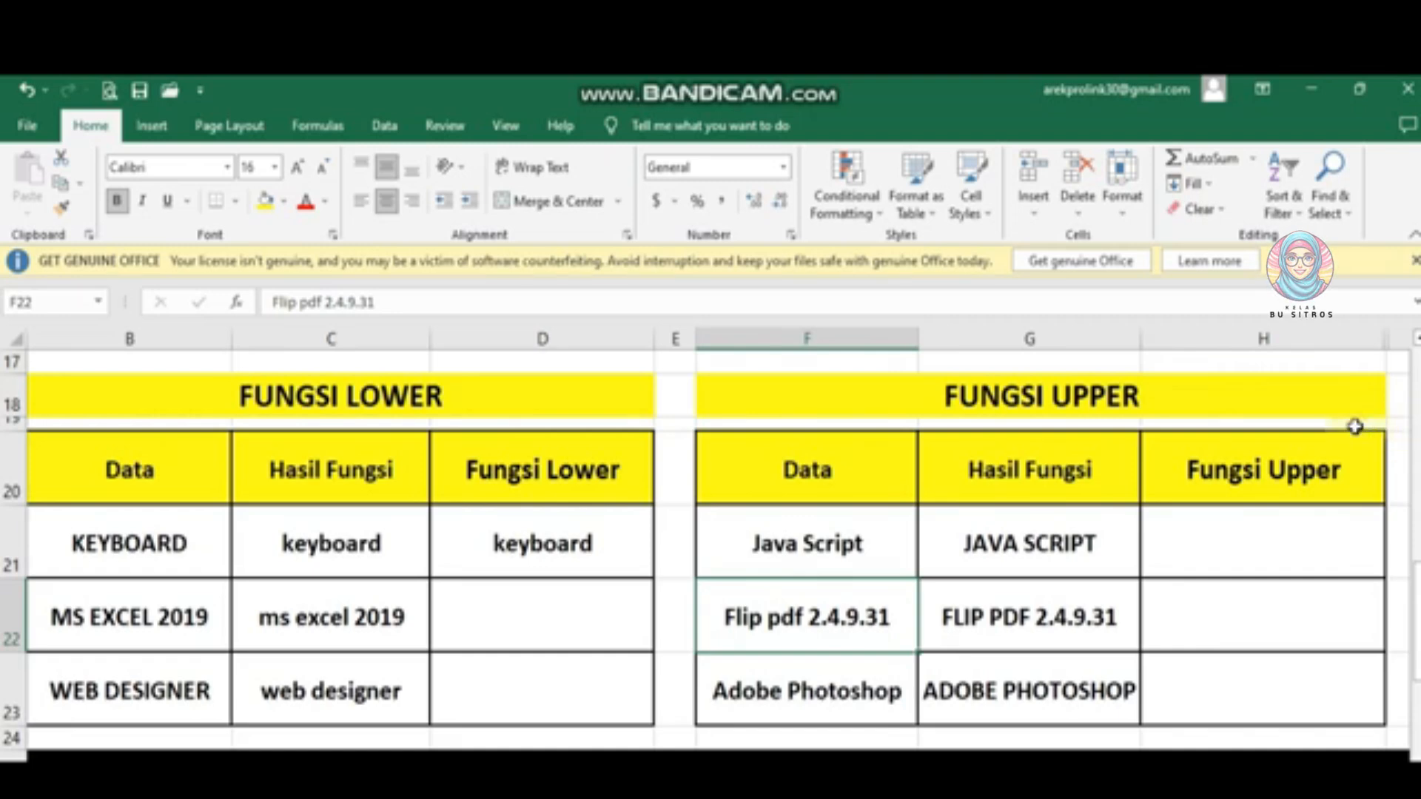
Start retyping the formula in D21 of the FUNGSI LOWER table with =LOWER
{"action": "left_click", "coordinate": [139, 528]}
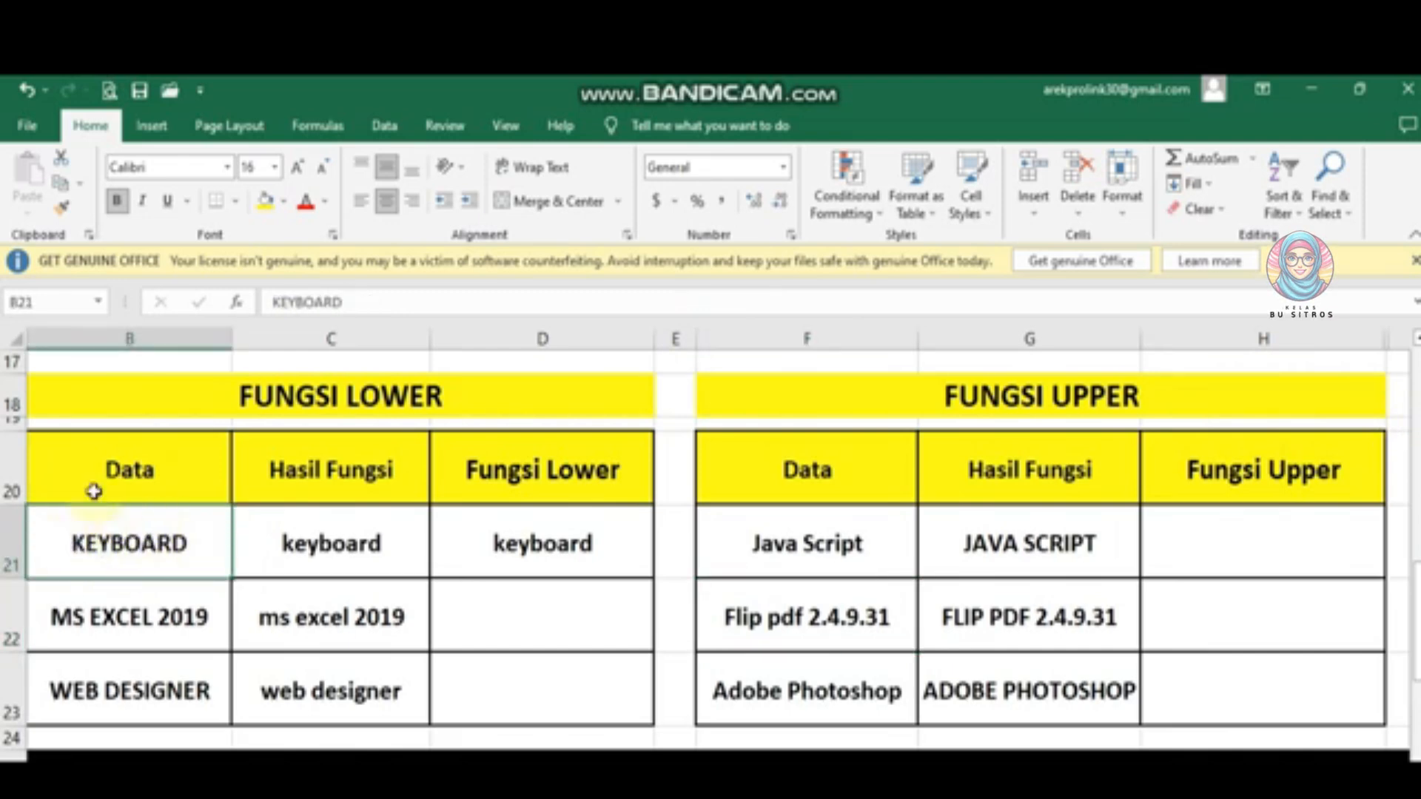
{"action": "left_click", "coordinate": [289, 541]}
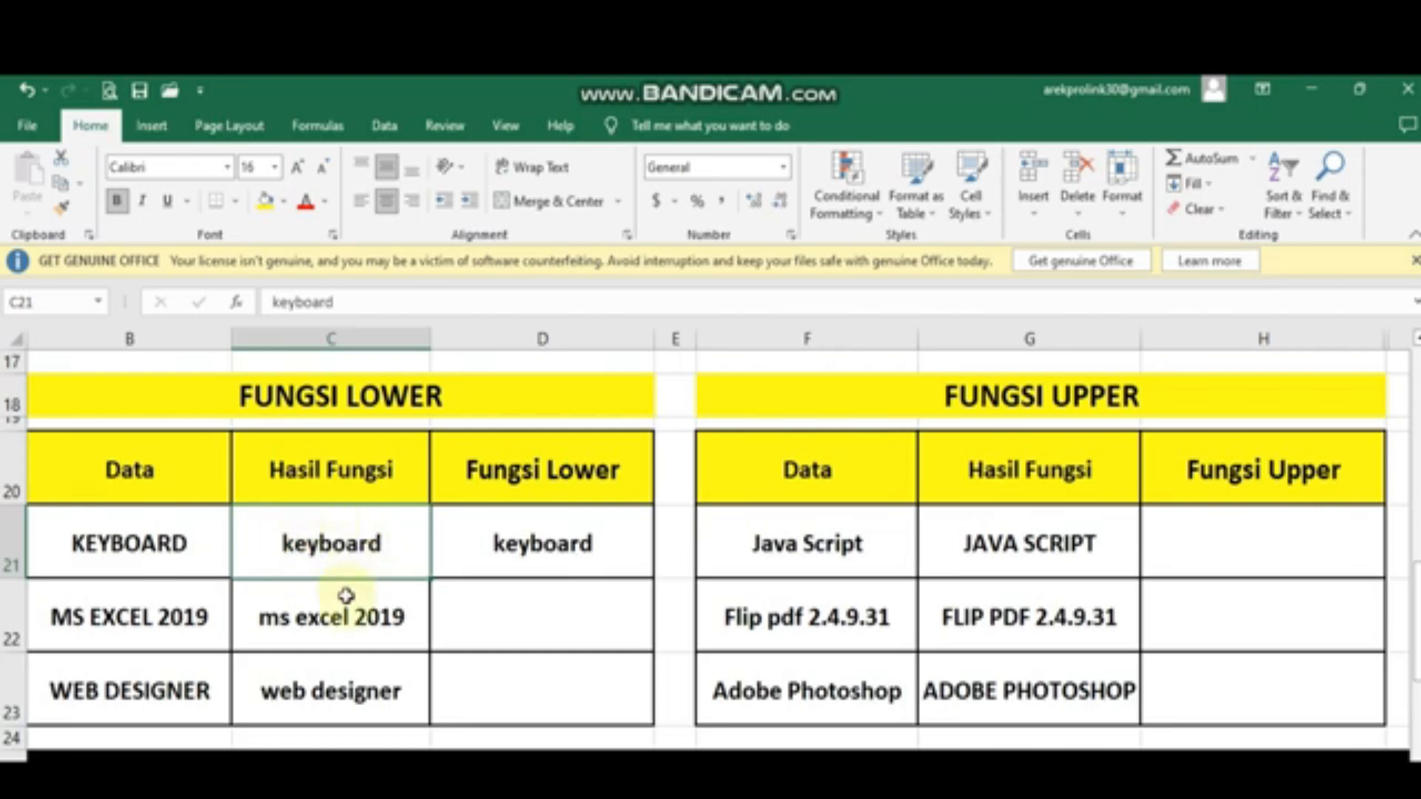
{"action": "double_click", "coordinate": [538, 546]}
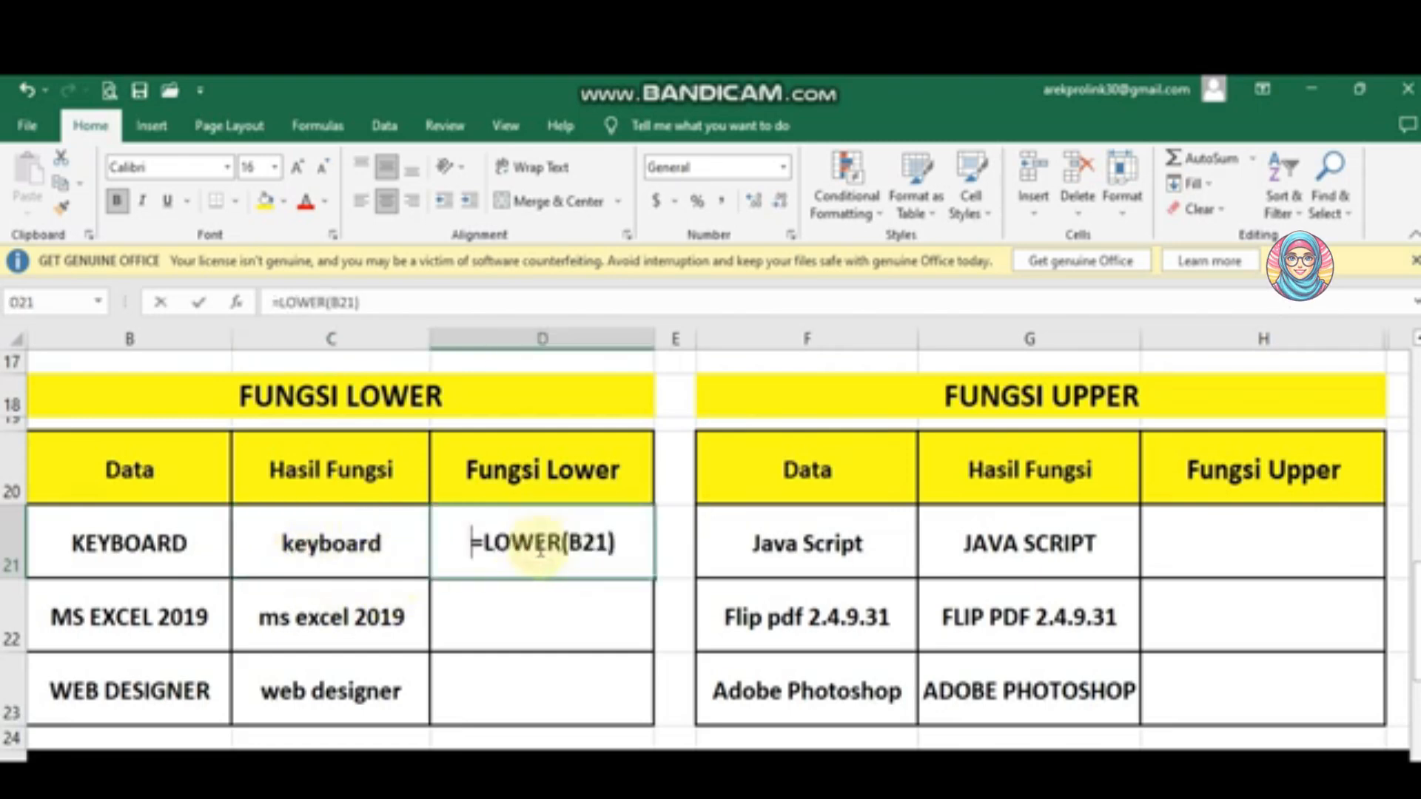
{"action": "type", "text": "=LOWER"}
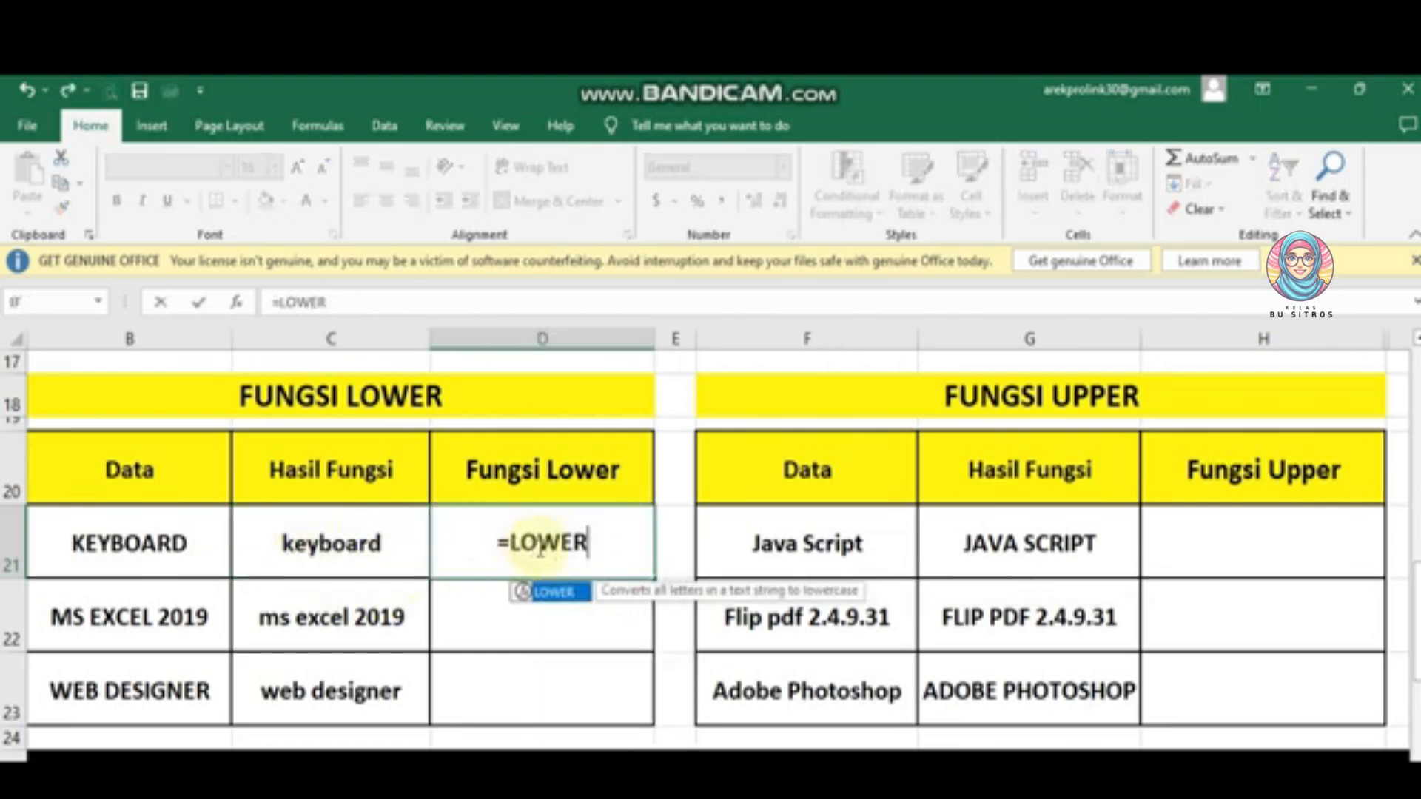